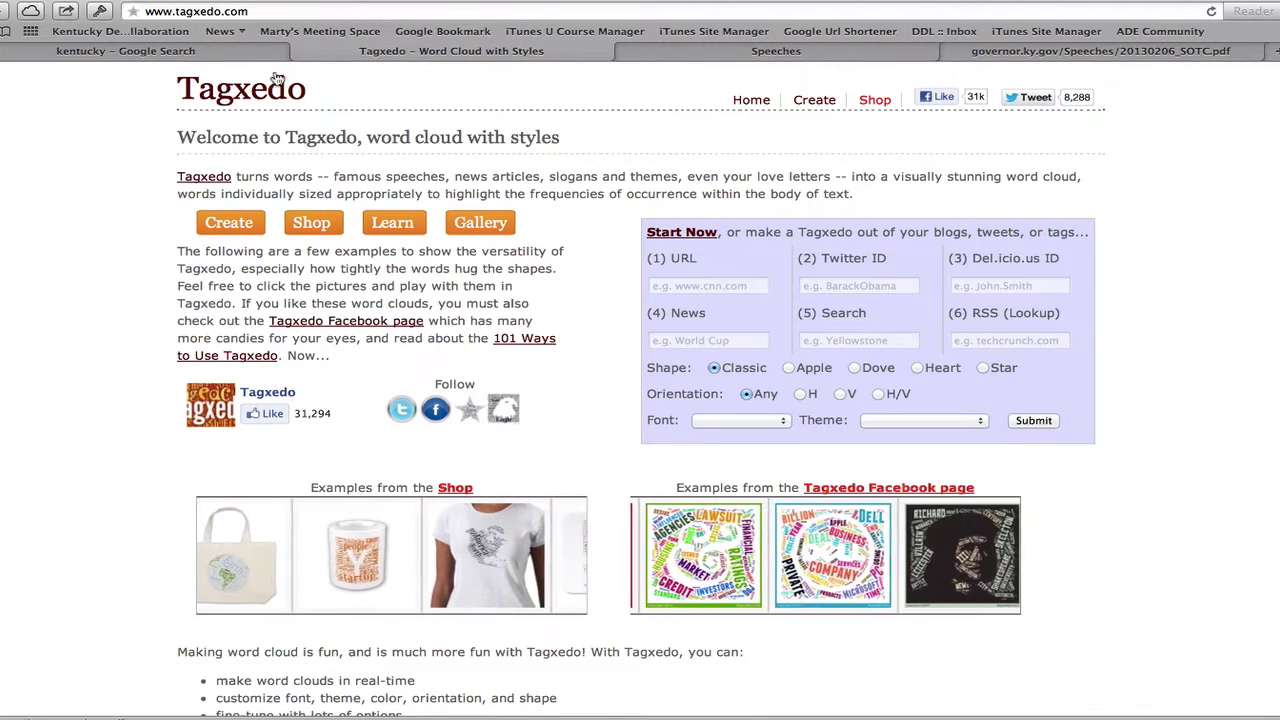
- Switch to the Google search results for 'kentucky'
{"action": "left_click", "coordinate": [233, 52]}
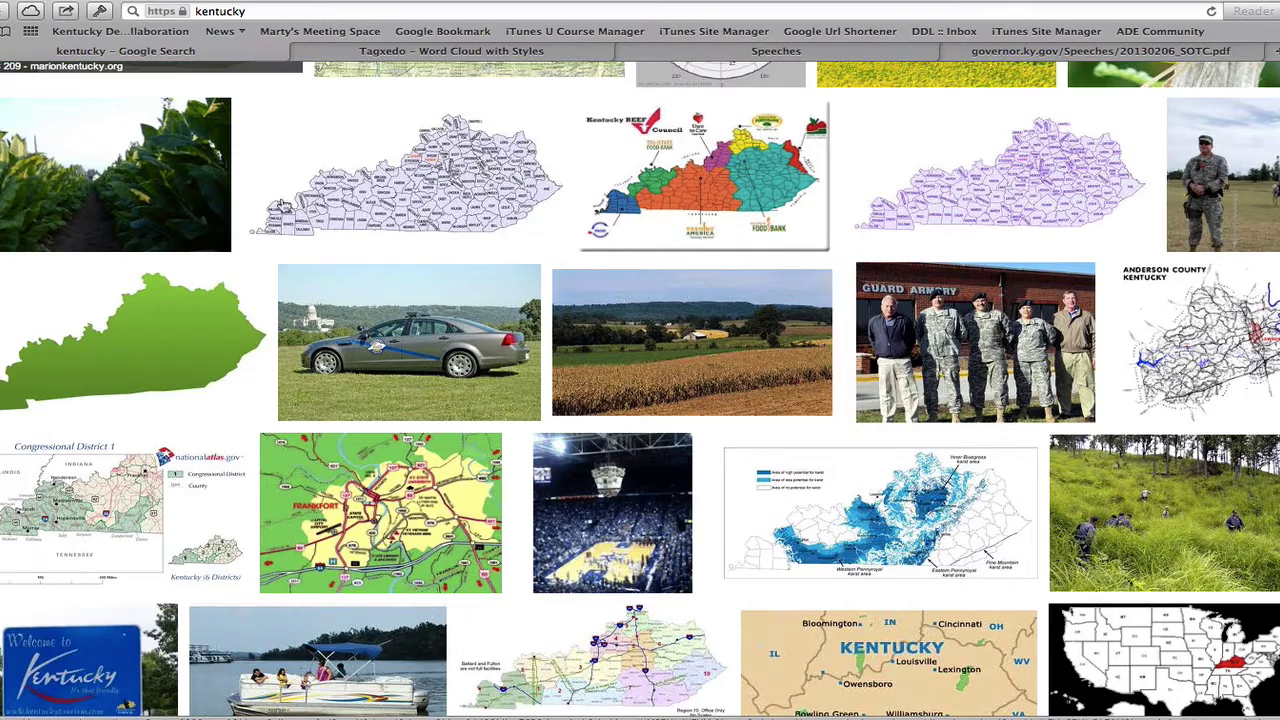
- Scroll through the Kentucky image results, briefly previewing a county map, toward the green outline thumbnail
{"action": "scroll", "coordinate": [271, 237], "scroll_direction": "up", "scroll_amount": 2}
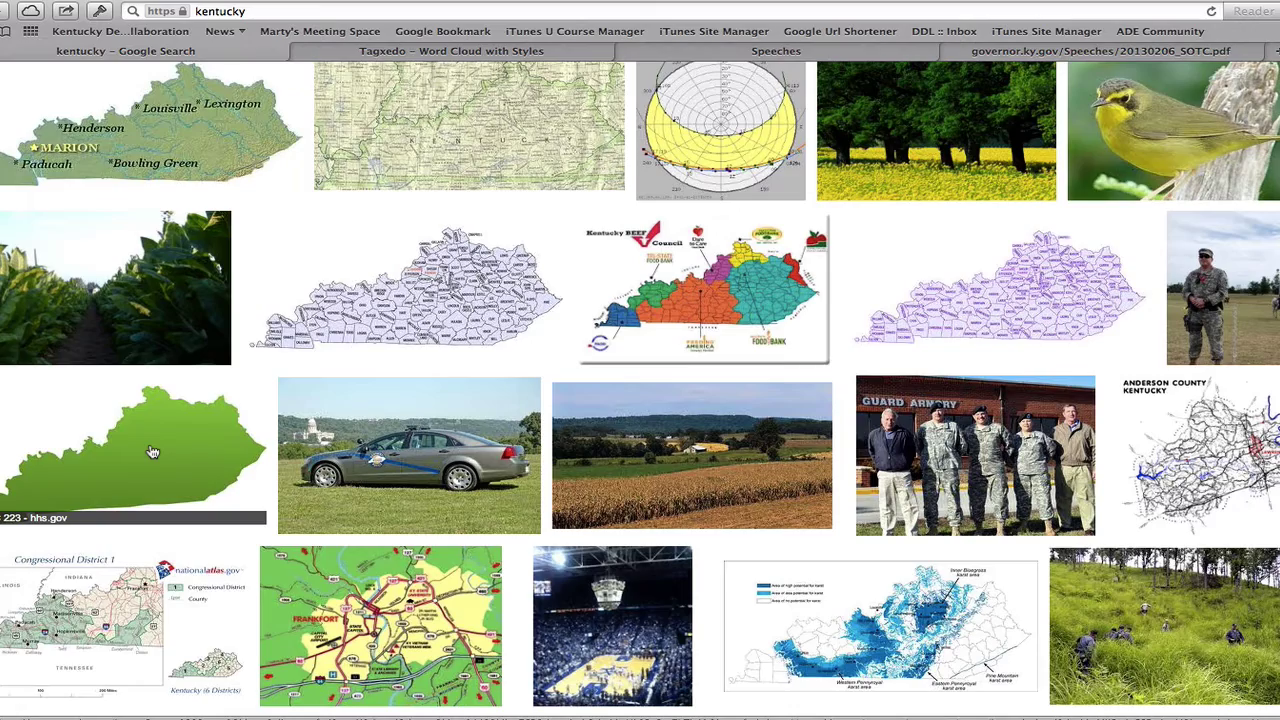
{"action": "scroll", "coordinate": [152, 452], "scroll_direction": "up", "scroll_amount": 20}
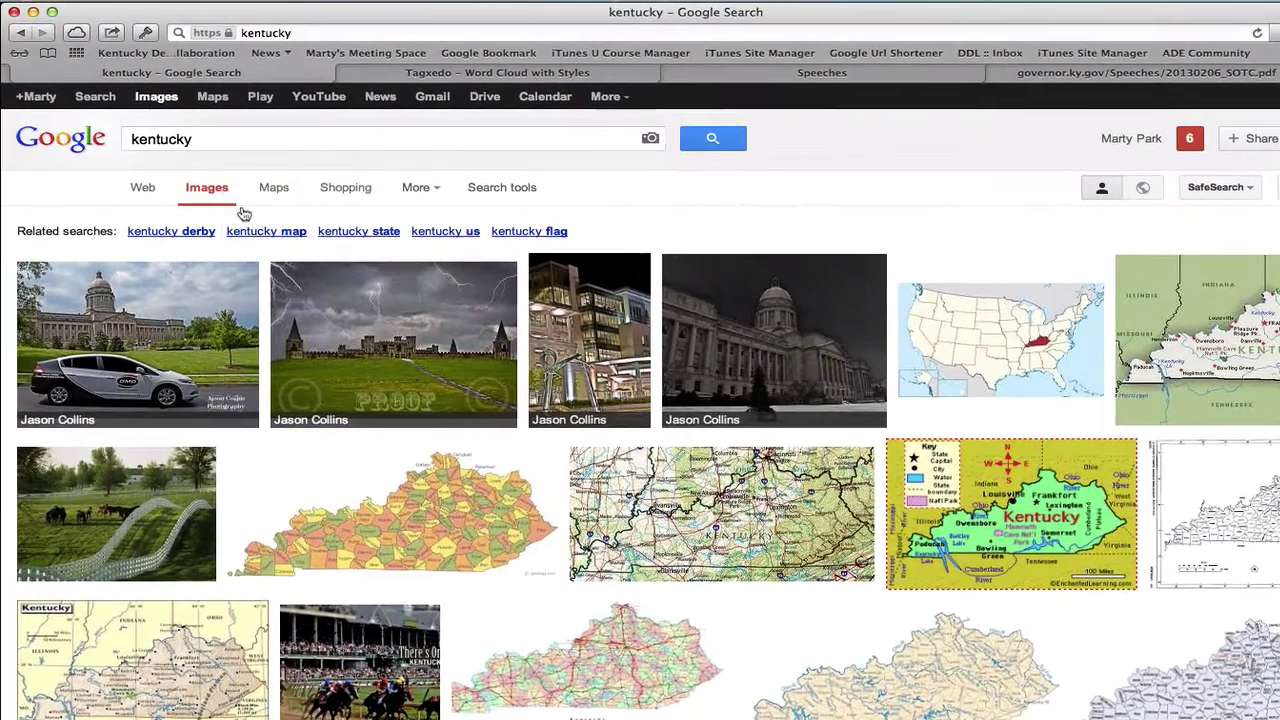
{"action": "scroll", "coordinate": [376, 526], "scroll_direction": "down", "scroll_amount": 15}
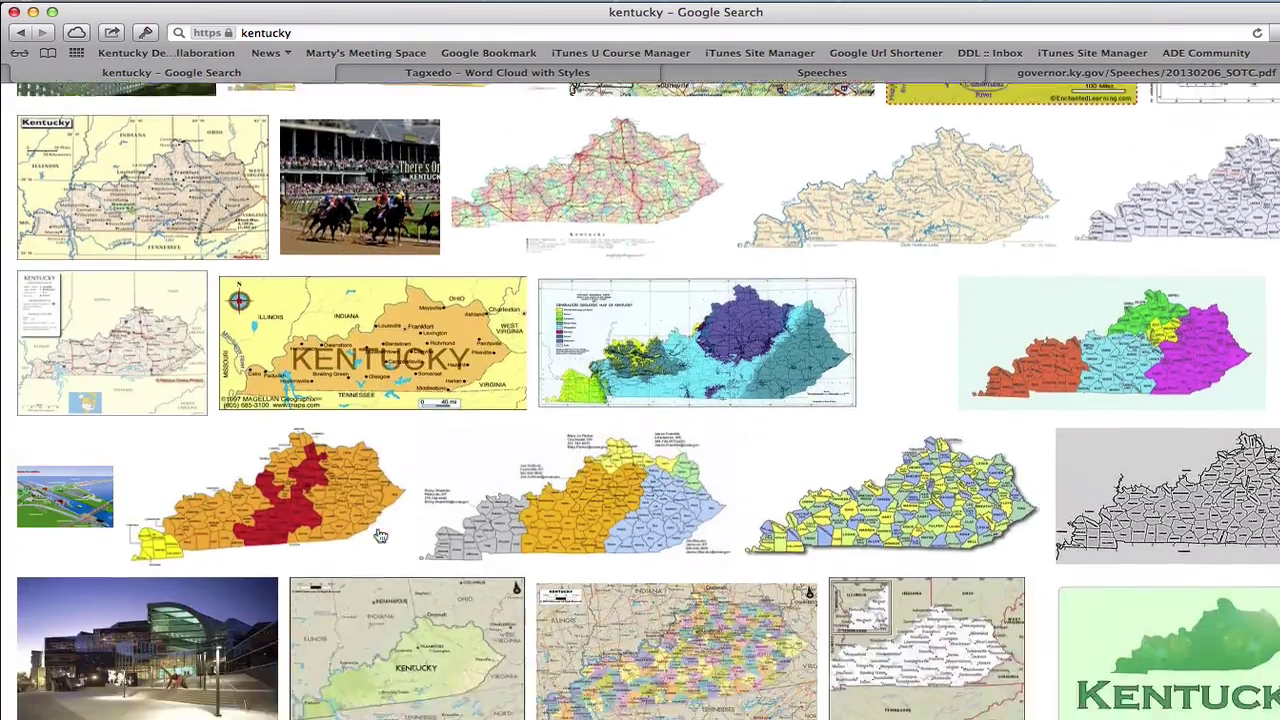
{"action": "scroll", "coordinate": [378, 535], "scroll_direction": "down", "scroll_amount": 3}
{"action": "scroll", "coordinate": [500, 400], "scroll_direction": "up", "scroll_amount": 1}
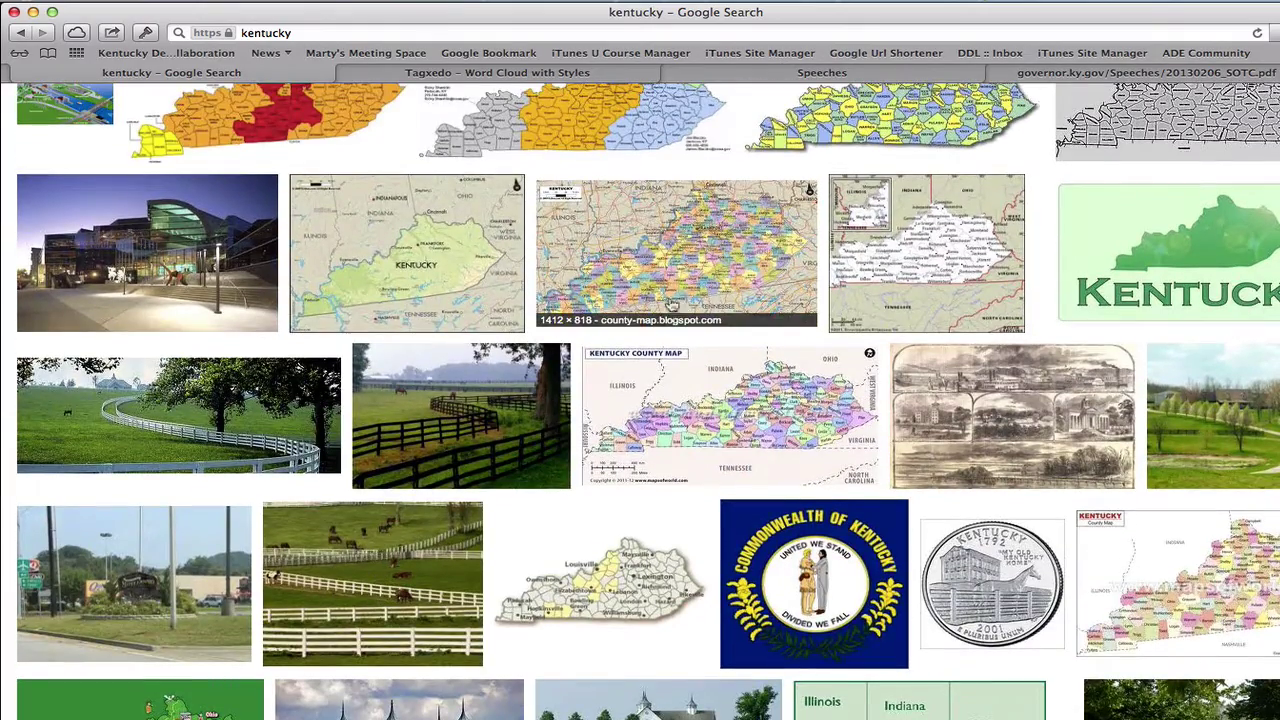
{"action": "left_click", "coordinate": [686, 279]}
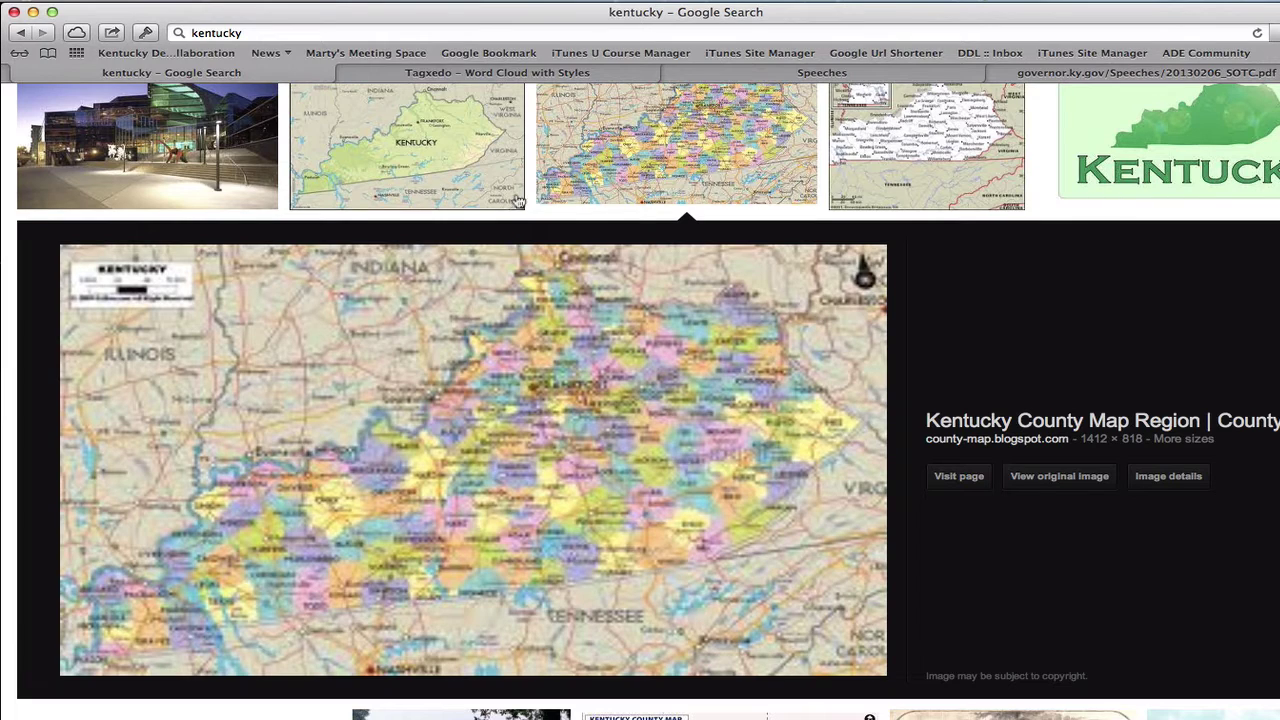
{"action": "left_click", "coordinate": [20, 32]}
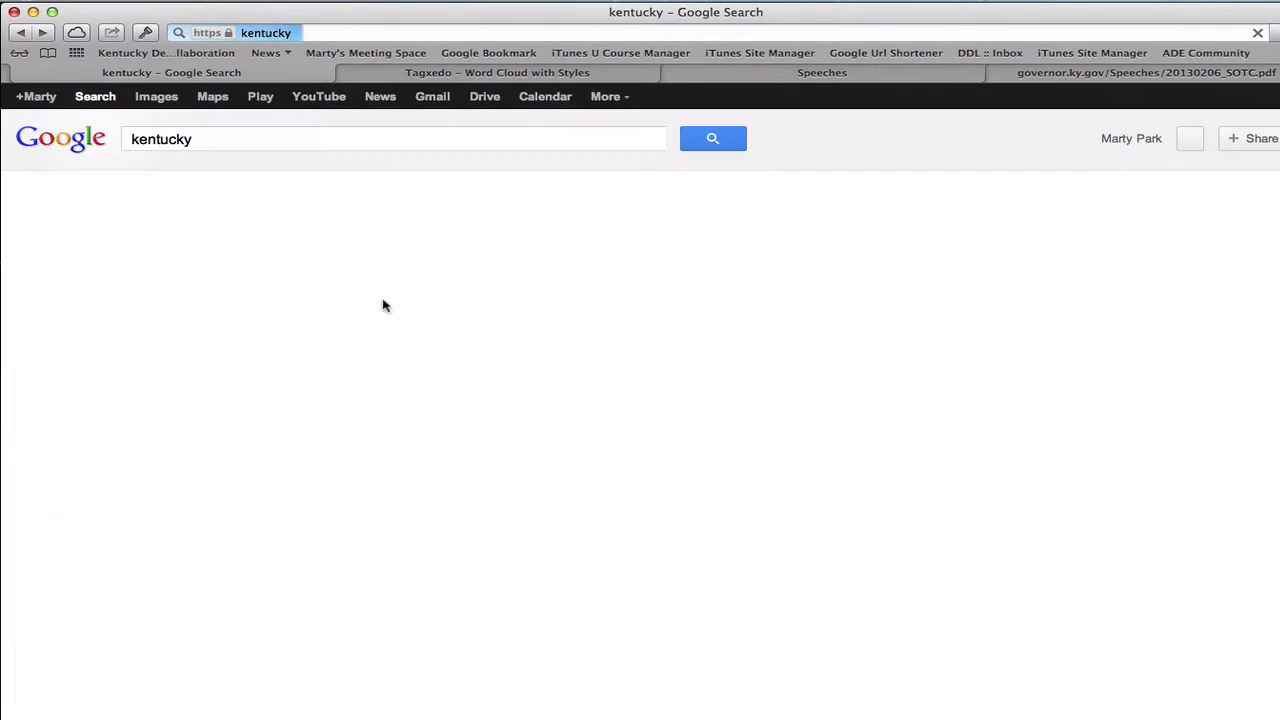
{"action": "left_click", "coordinate": [44, 33]}
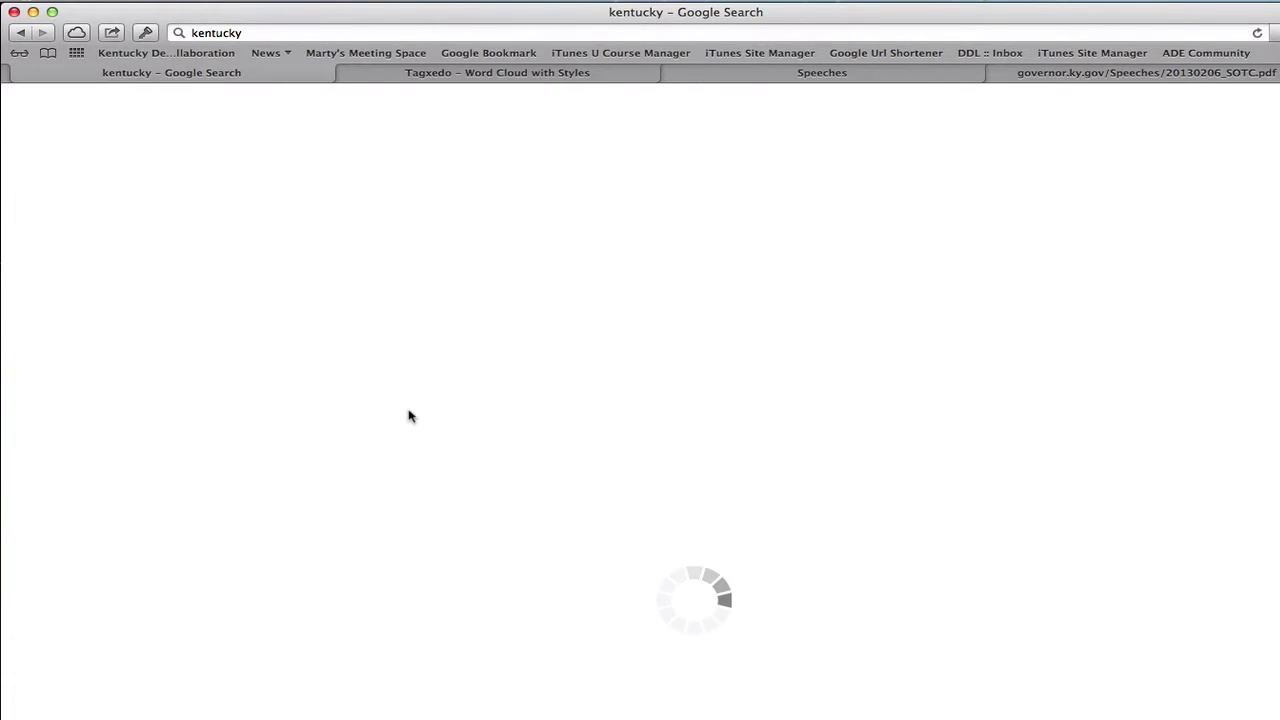
{"action": "scroll", "coordinate": [410, 418], "scroll_direction": "down", "scroll_amount": 15}
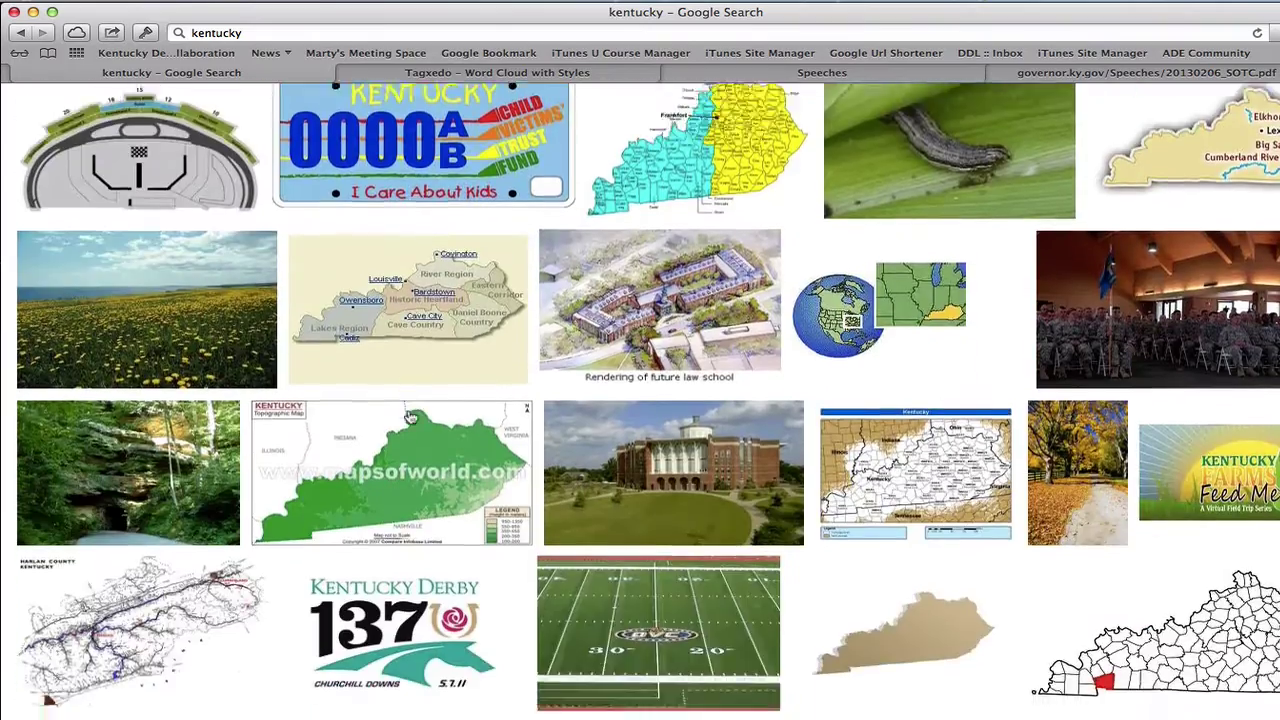
{"action": "scroll", "coordinate": [410, 418], "scroll_direction": "down", "scroll_amount": 5}
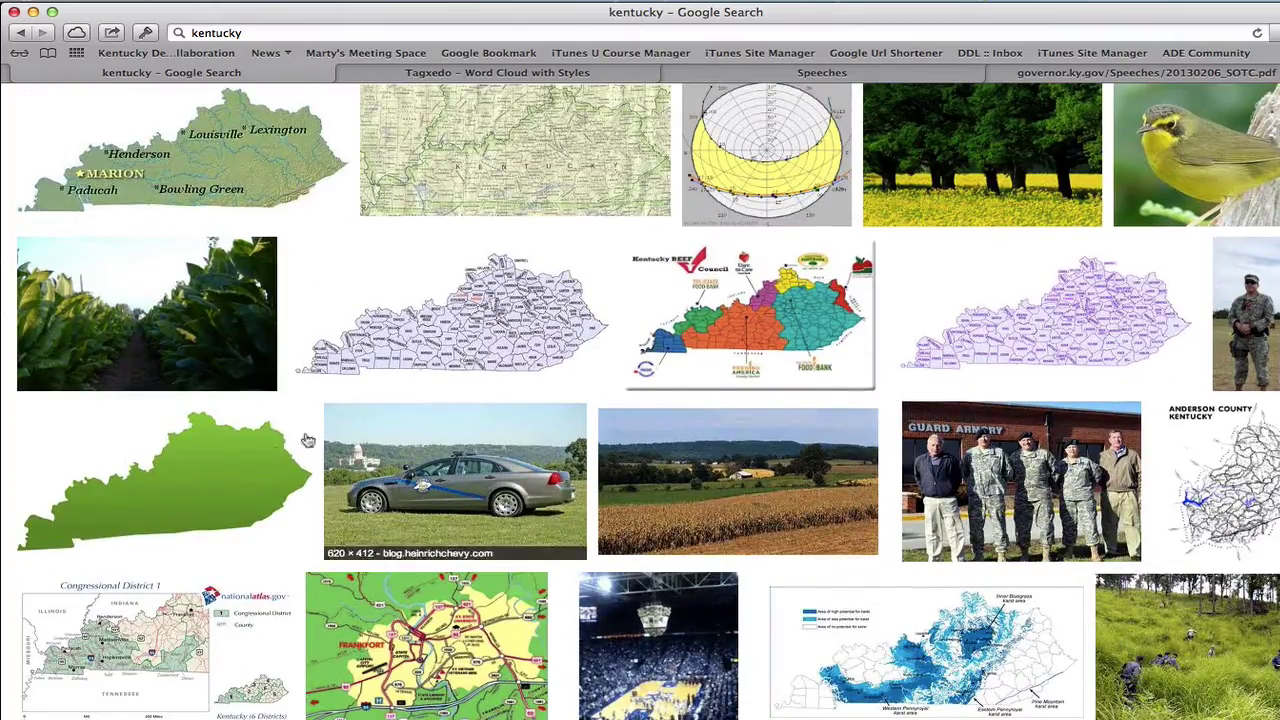
- Preview the solid green Kentucky outline image, then open the Tagxedo Creator page
{"action": "left_click", "coordinate": [221, 483]}
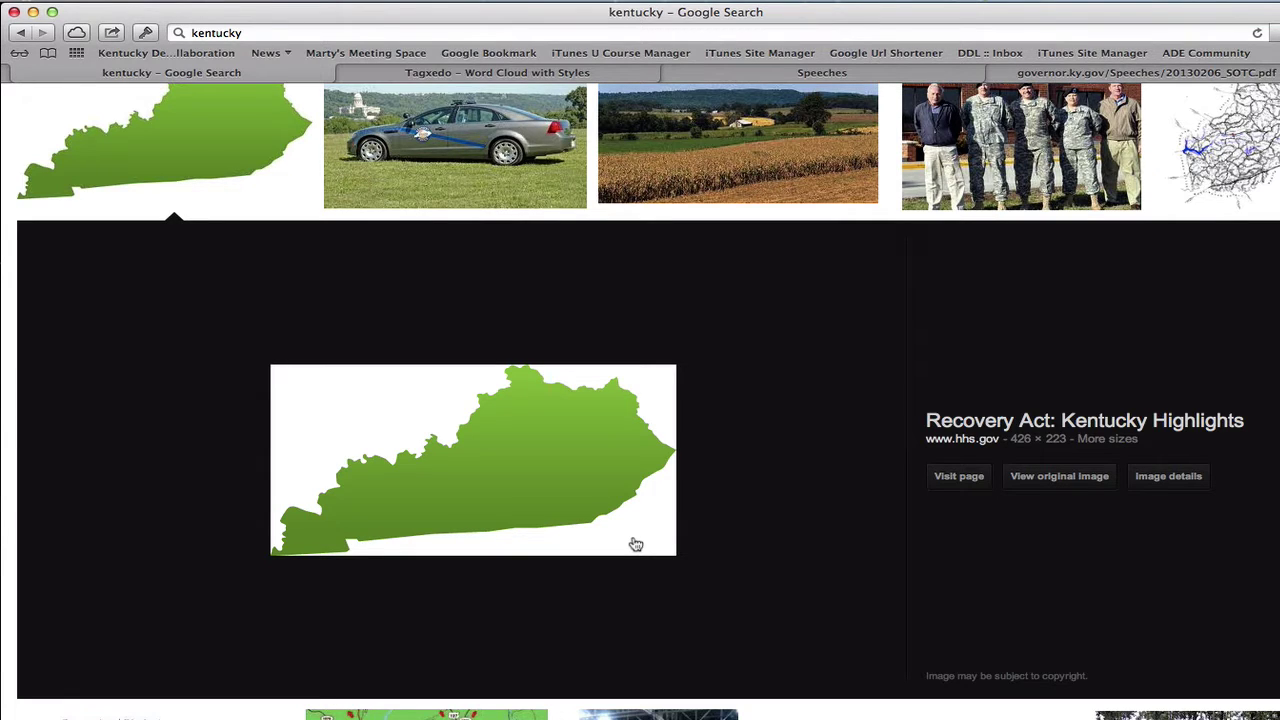
{"action": "left_click", "coordinate": [495, 74]}
{"action": "left_click", "coordinate": [712, 256]}
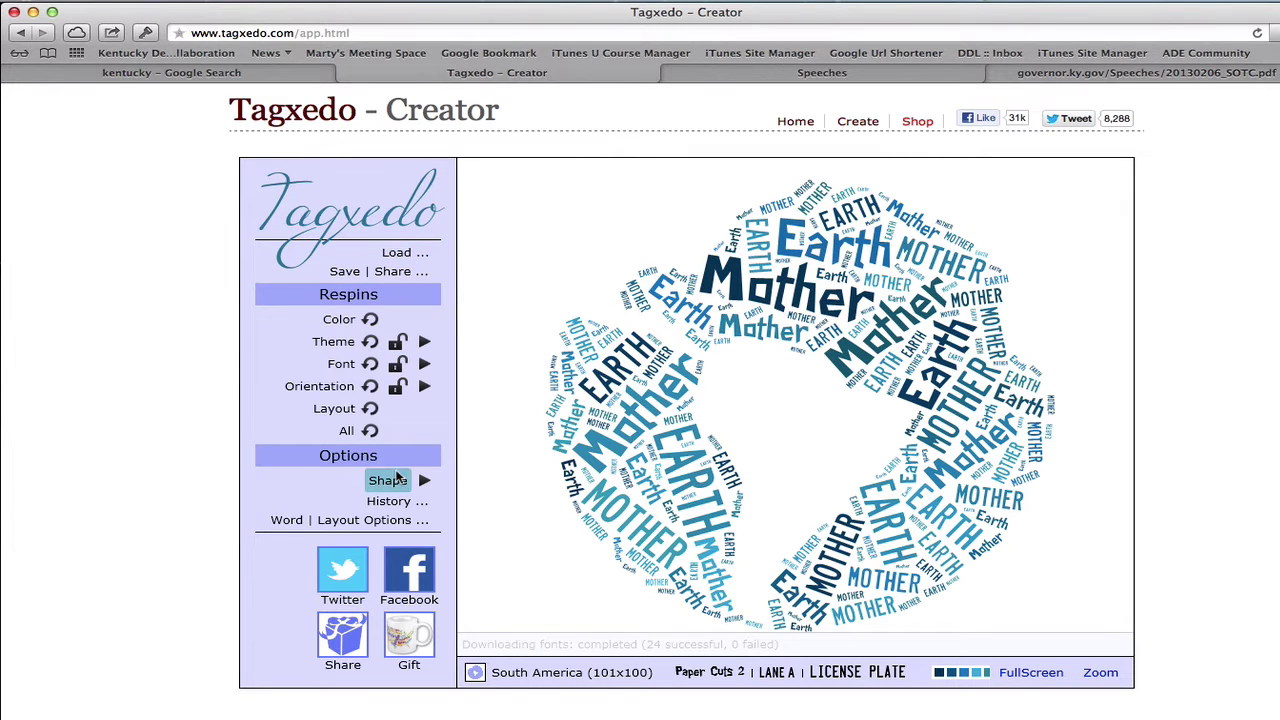
- Add kentucky.png as a custom image shape and accept it for the word cloud
{"action": "left_click", "coordinate": [422, 481]}
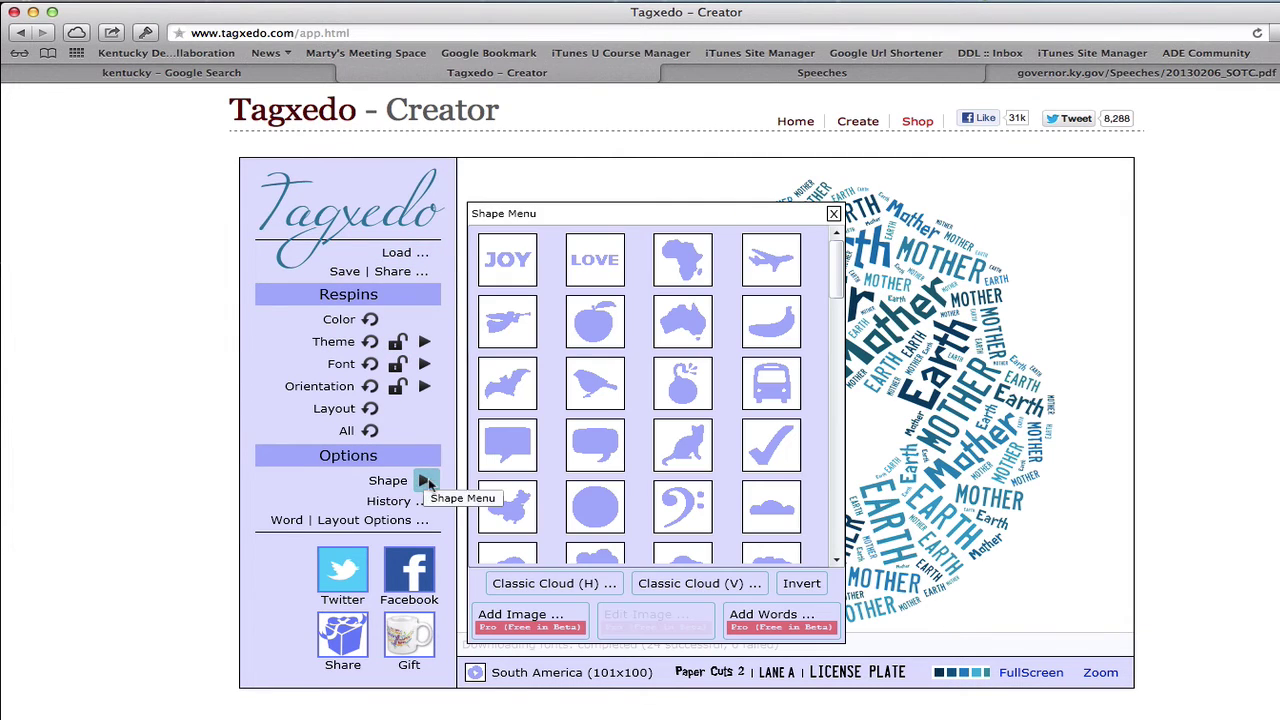
{"action": "left_click", "coordinate": [510, 625]}
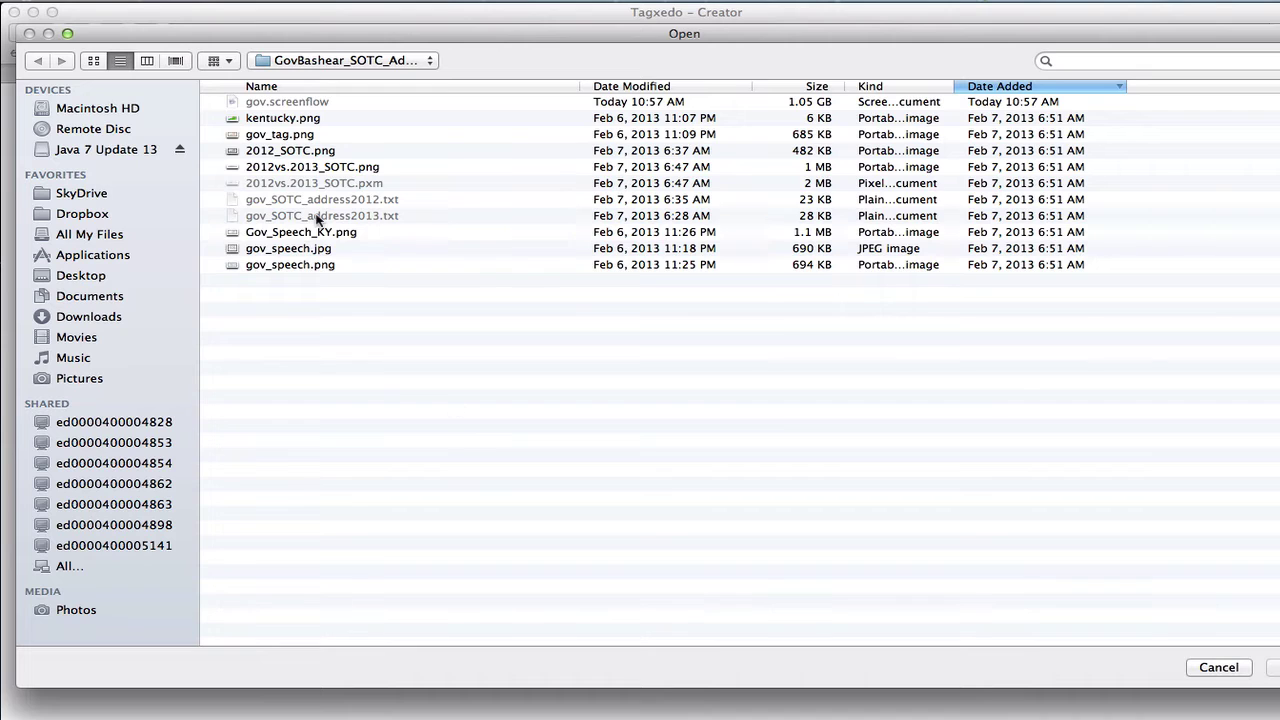
{"action": "left_click", "coordinate": [298, 118]}
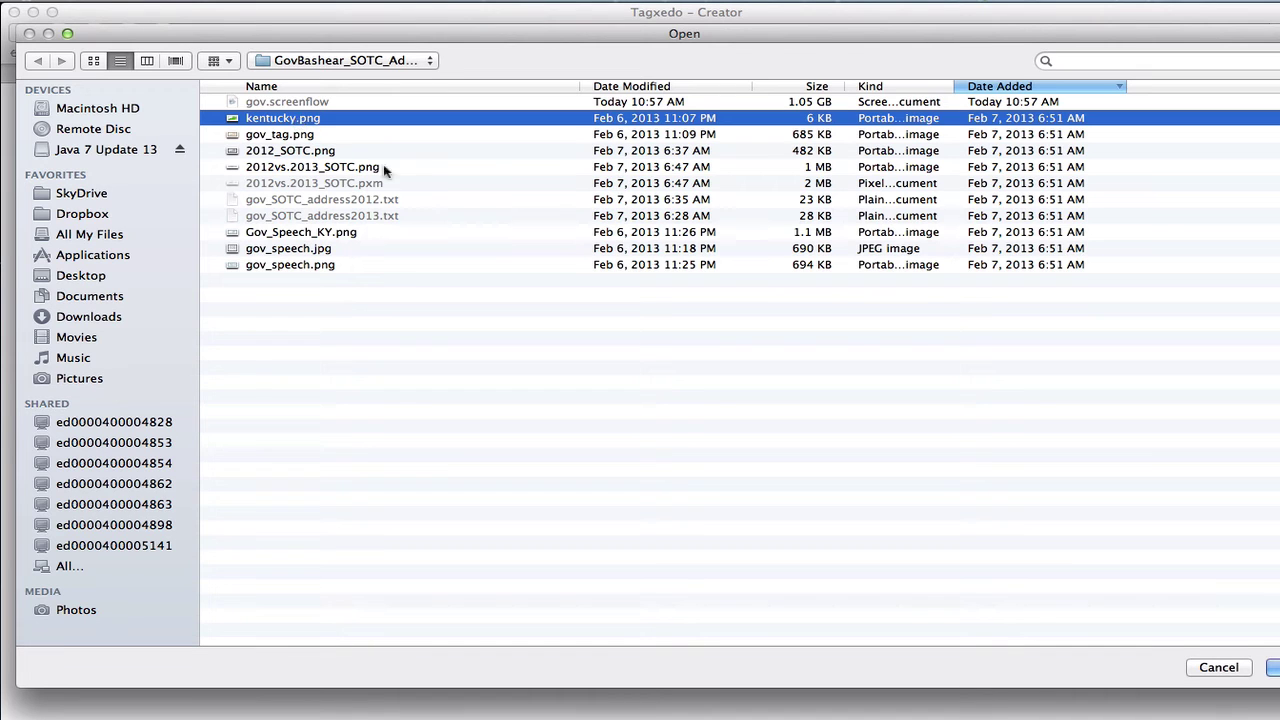
{"action": "left_click", "coordinate": [1274, 668]}
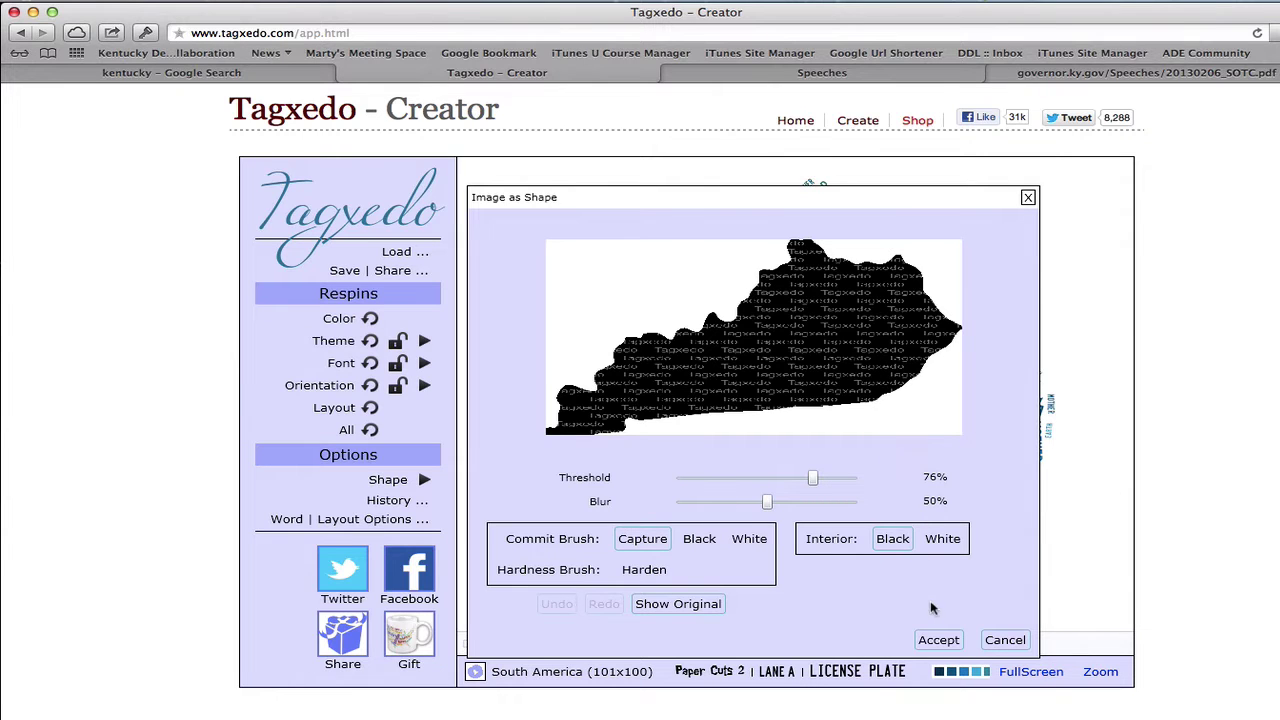
{"action": "left_click", "coordinate": [938, 640]}
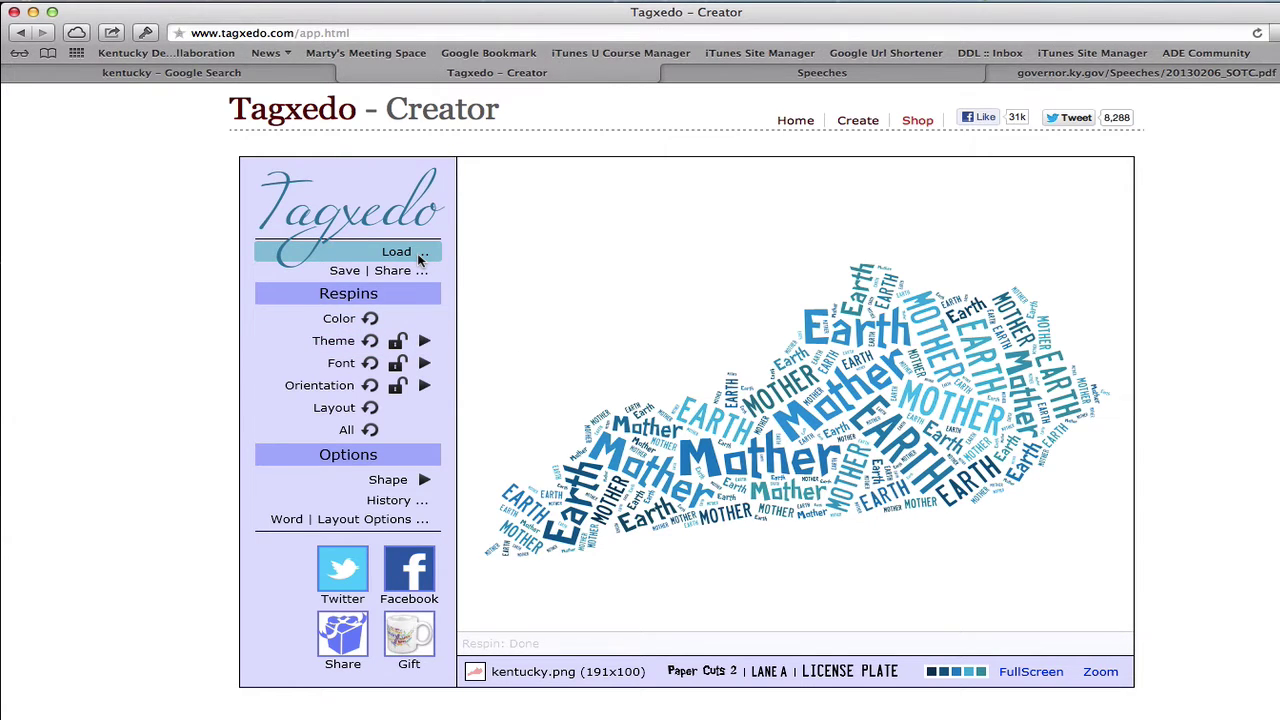
- Open the governor's 20130206_SOTC.pdf speech and trial-select the first page's text
{"action": "left_click", "coordinate": [756, 79]}
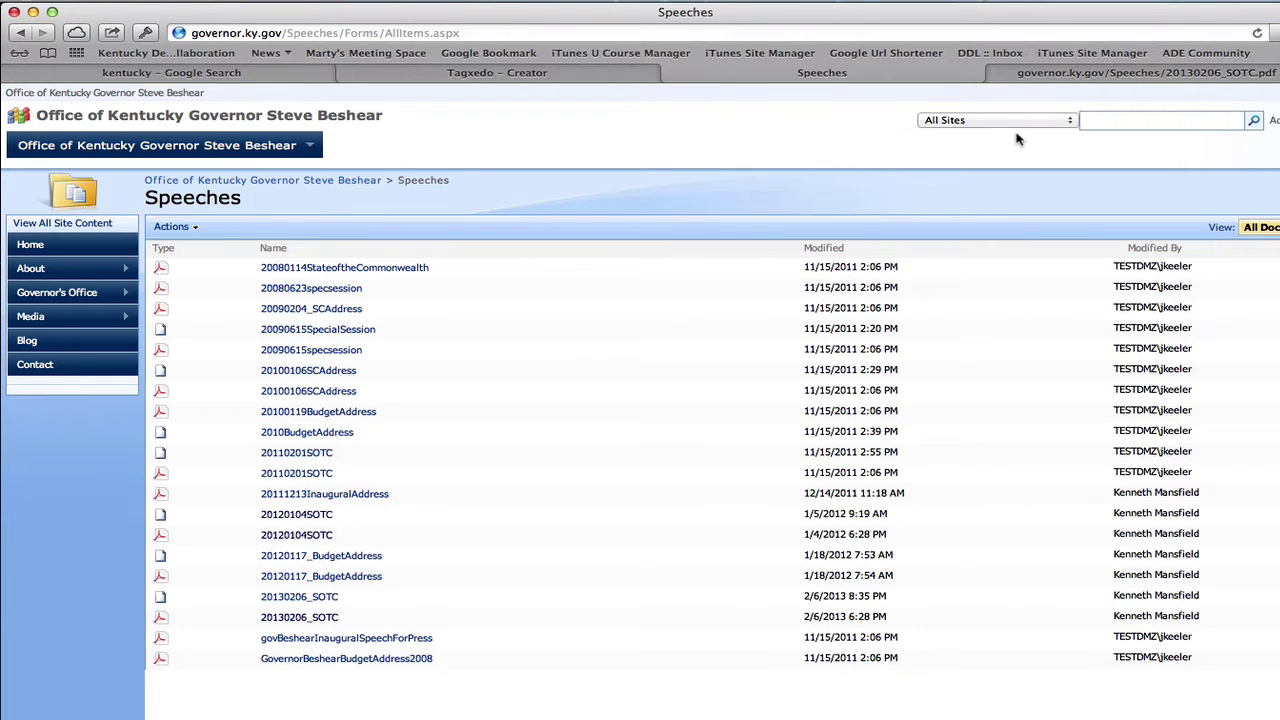
{"action": "left_click", "coordinate": [1069, 74]}
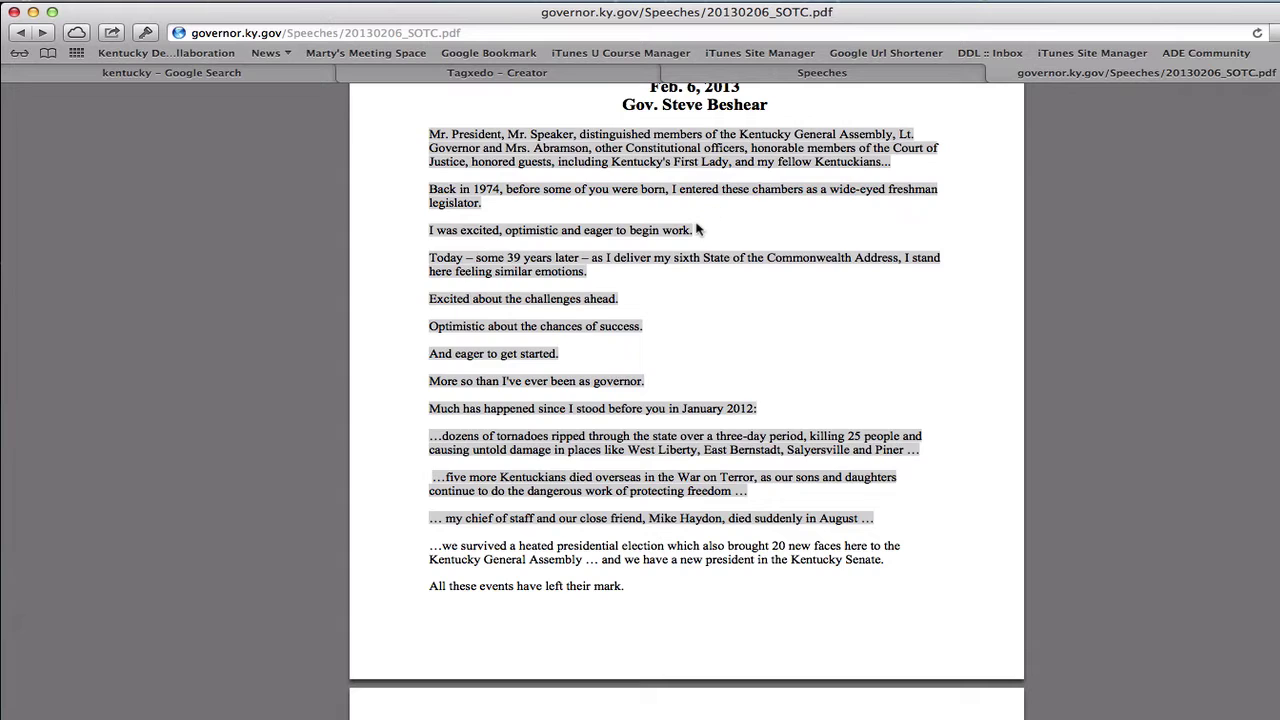
{"action": "scroll", "coordinate": [475, 152], "scroll_direction": "up", "scroll_amount": 1}
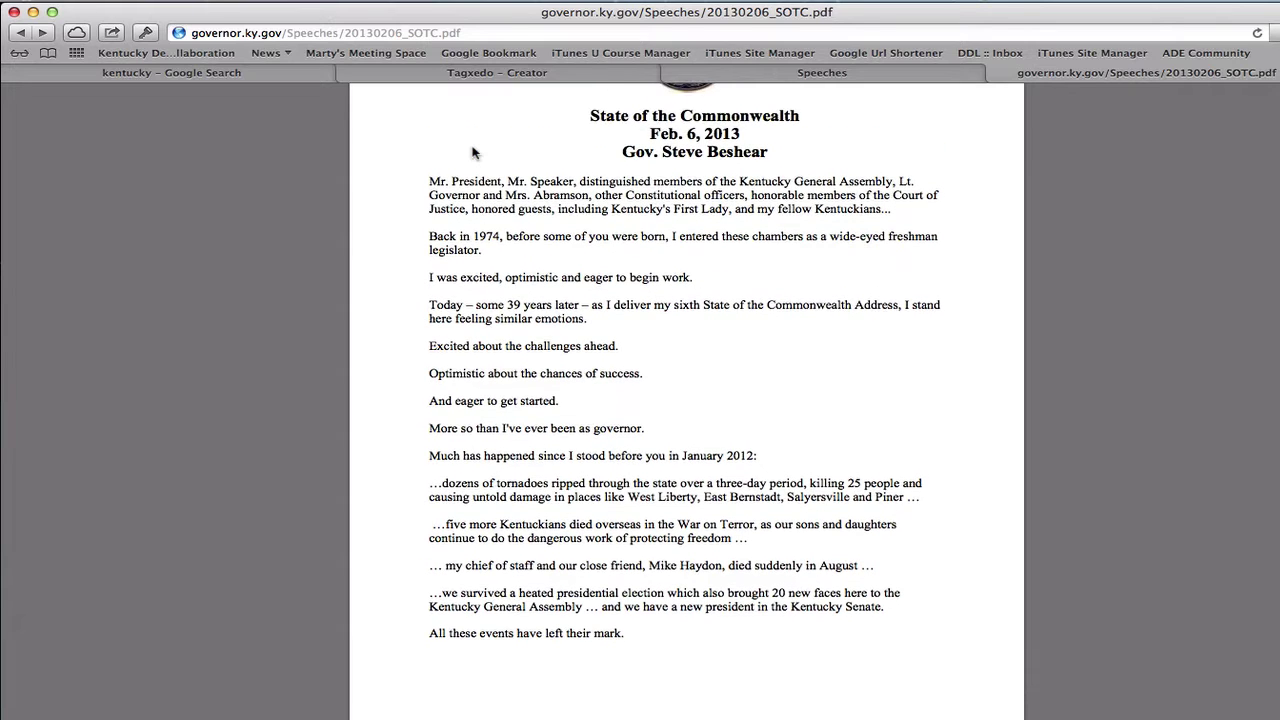
{"action": "left_click_drag", "start_coordinate": [432, 181], "coordinate": [662, 719]}
{"action": "left_click", "coordinate": [703, 638]}
- Copy the closing passage from the end of the speech PDF
{"action": "scroll", "coordinate": [703, 638], "scroll_direction": "down", "scroll_amount": 10}
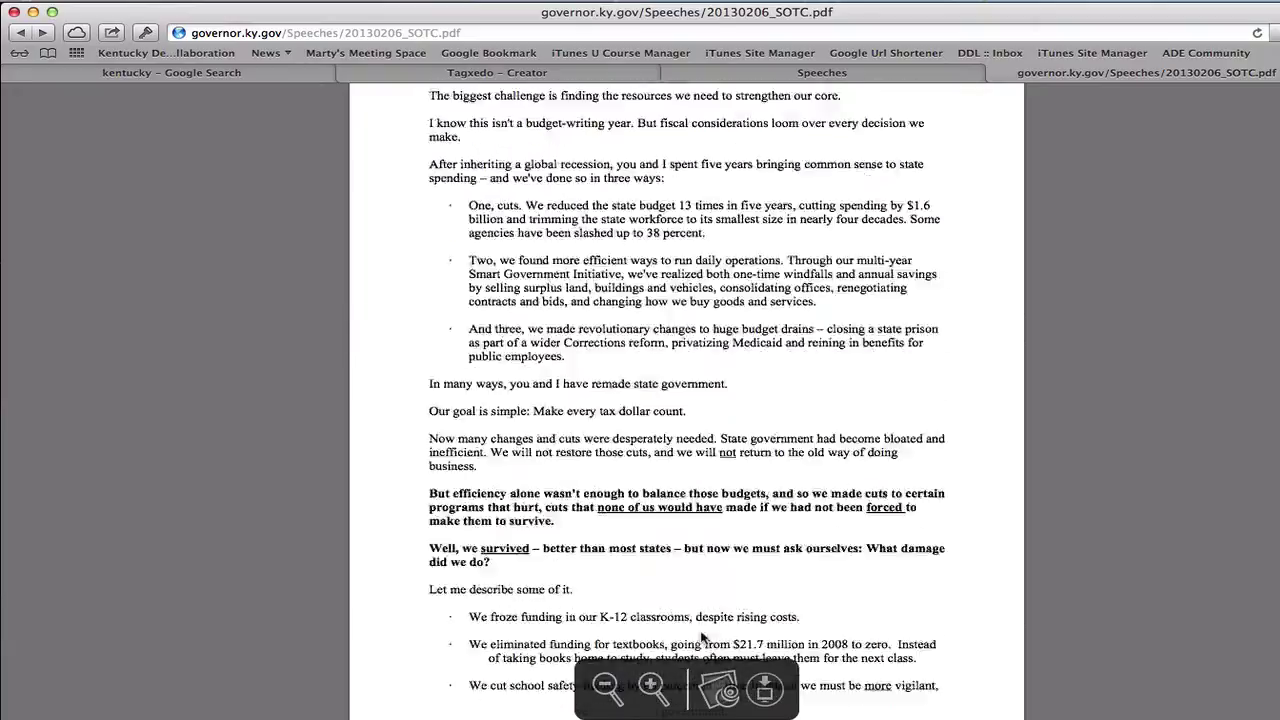
{"action": "scroll", "coordinate": [703, 638], "scroll_direction": "down", "scroll_amount": 15}
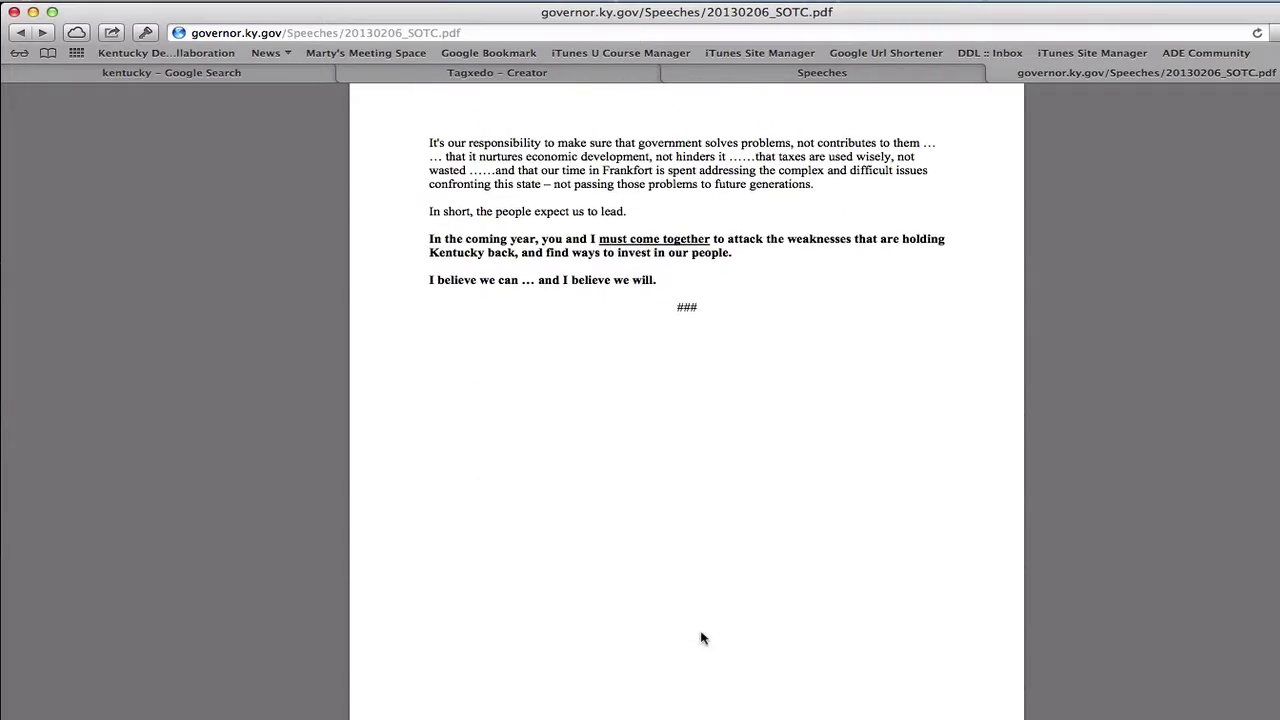
{"action": "left_click", "coordinate": [660, 281], "text": "shift"}
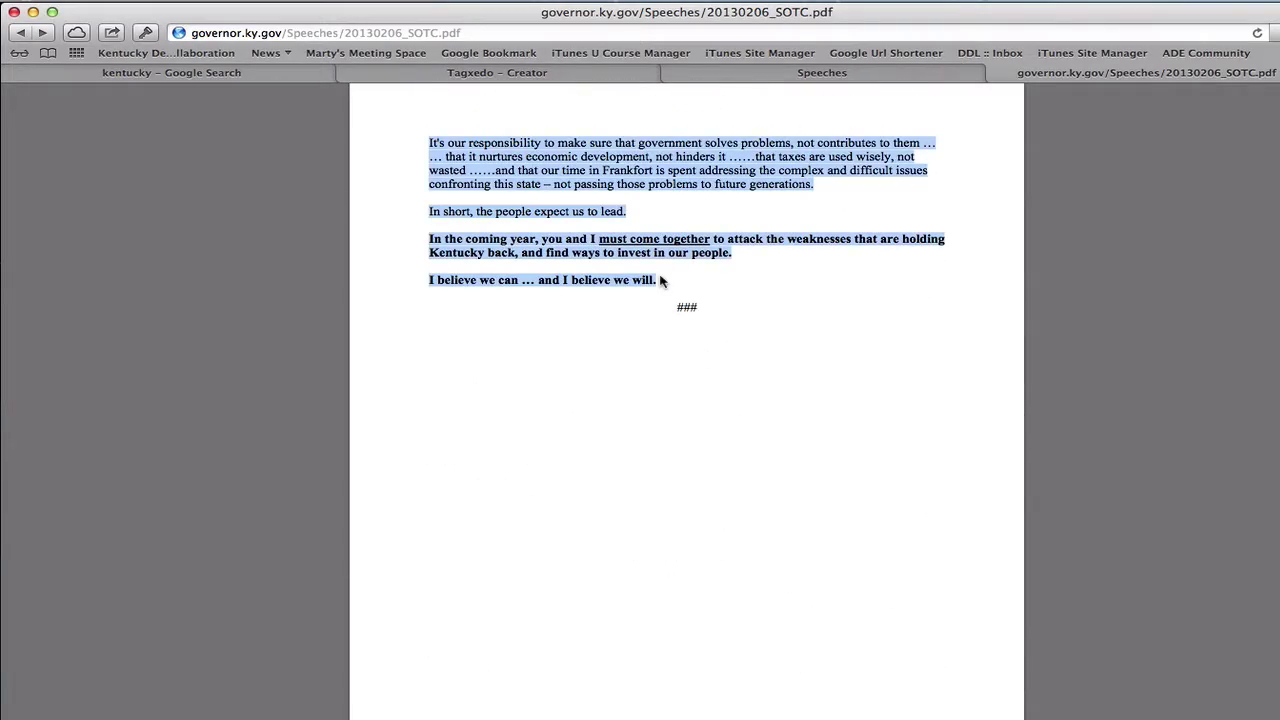
{"action": "right_click", "coordinate": [591, 171]}
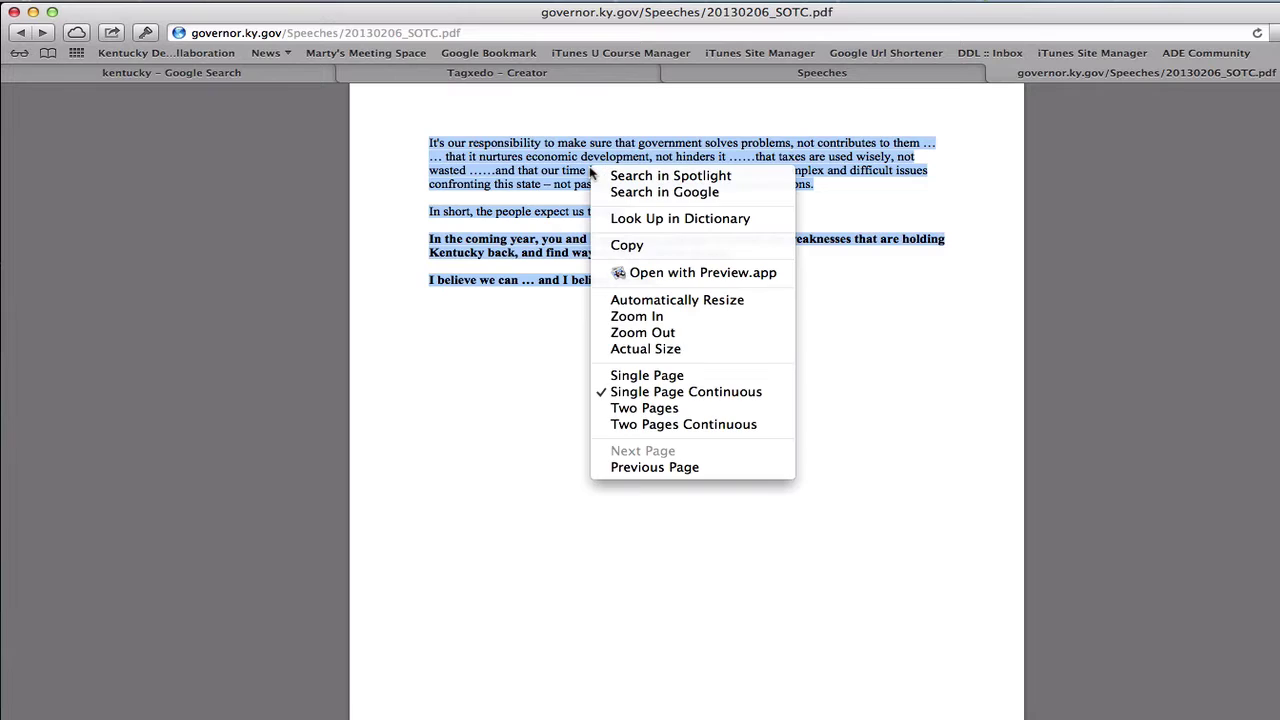
{"action": "left_click", "coordinate": [624, 247]}
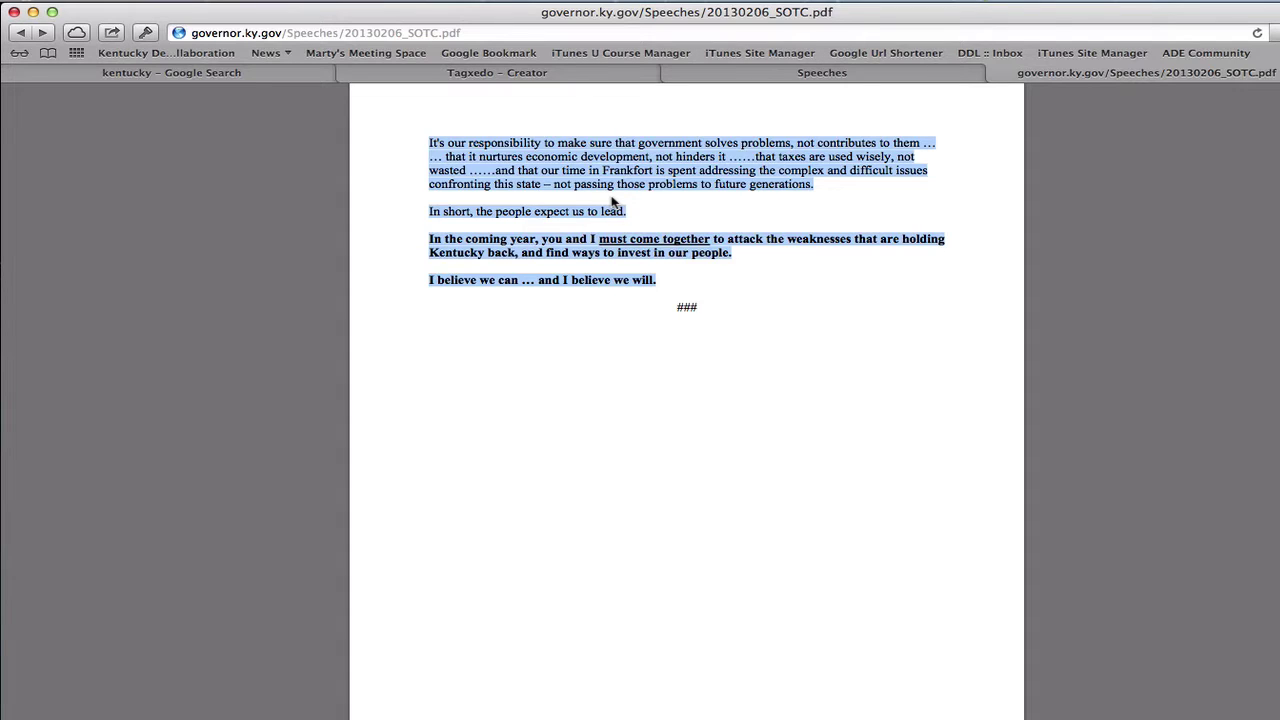
- Paste the speech text into Tagxedo's Load text box, submit it, then bring up gov_SOTC_address2013.txt
{"action": "left_click", "coordinate": [615, 76]}
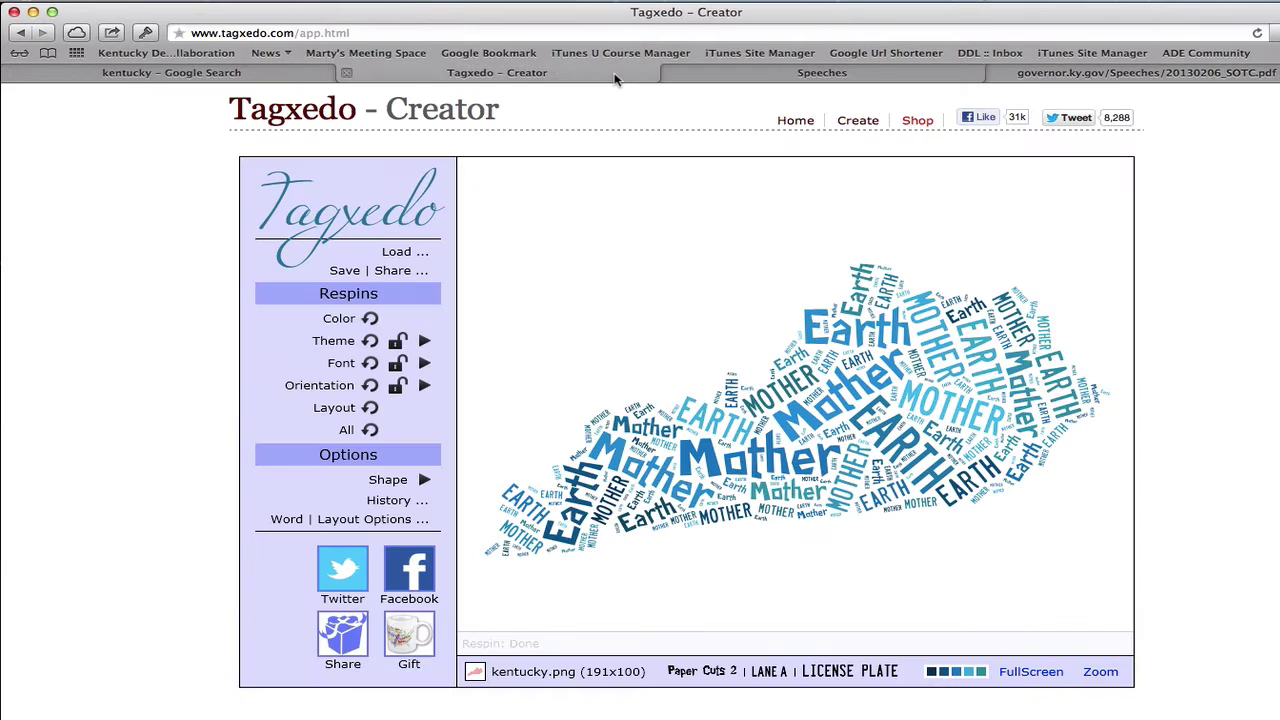
{"action": "left_click", "coordinate": [405, 252]}
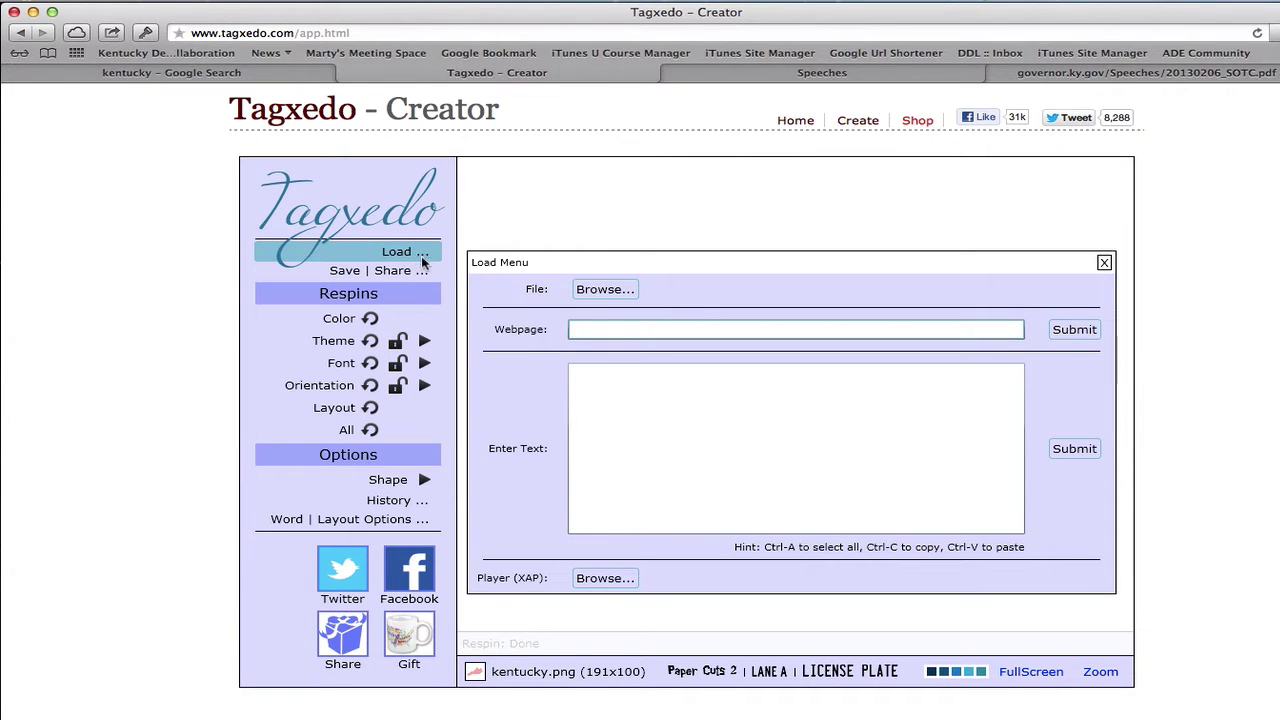
{"action": "left_click", "coordinate": [607, 390]}
{"action": "key", "text": "super+v"}
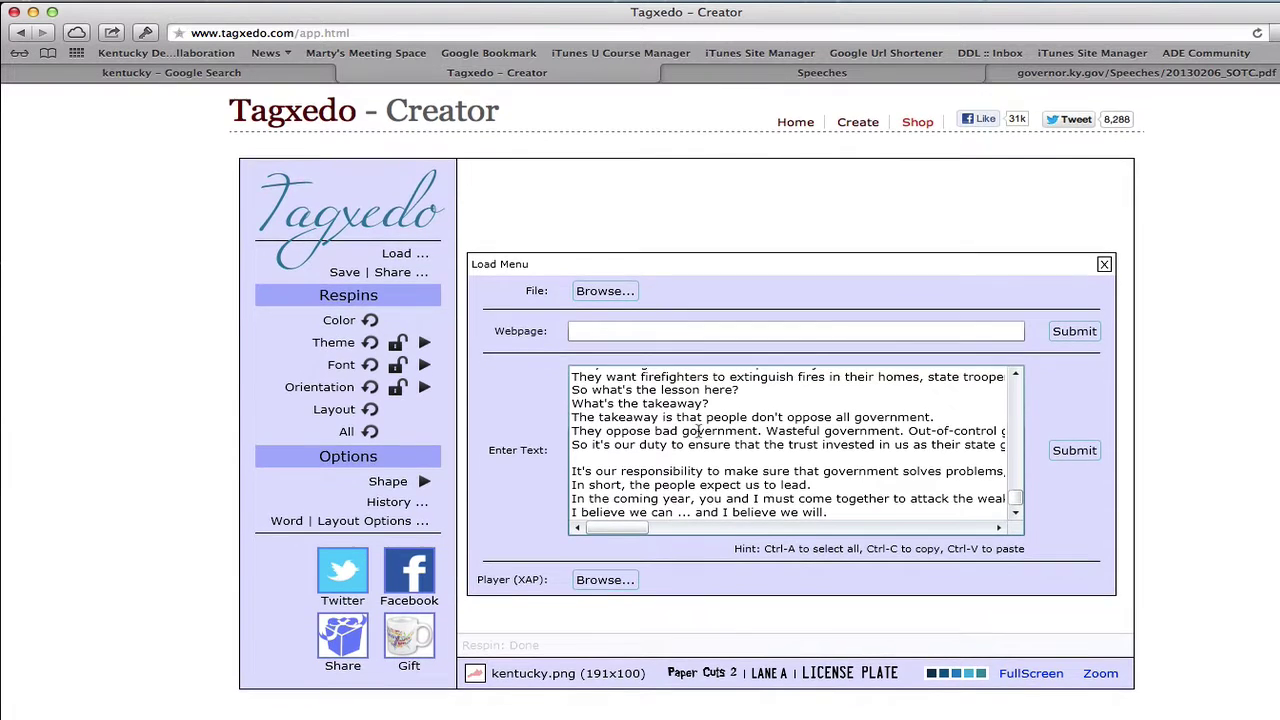
{"action": "scroll", "coordinate": [720, 420], "scroll_direction": "down", "scroll_amount": 2}
{"action": "scroll", "coordinate": [744, 403], "scroll_direction": "up", "scroll_amount": 2}
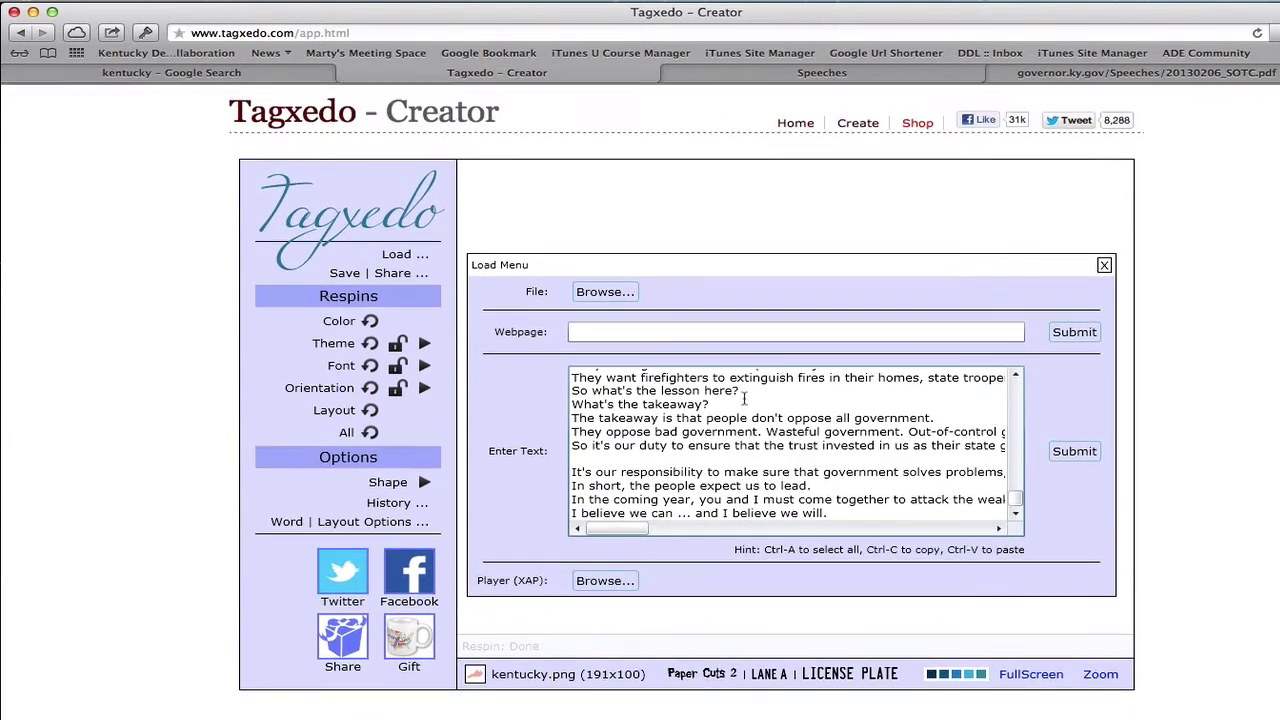
{"action": "left_click", "coordinate": [1066, 452]}
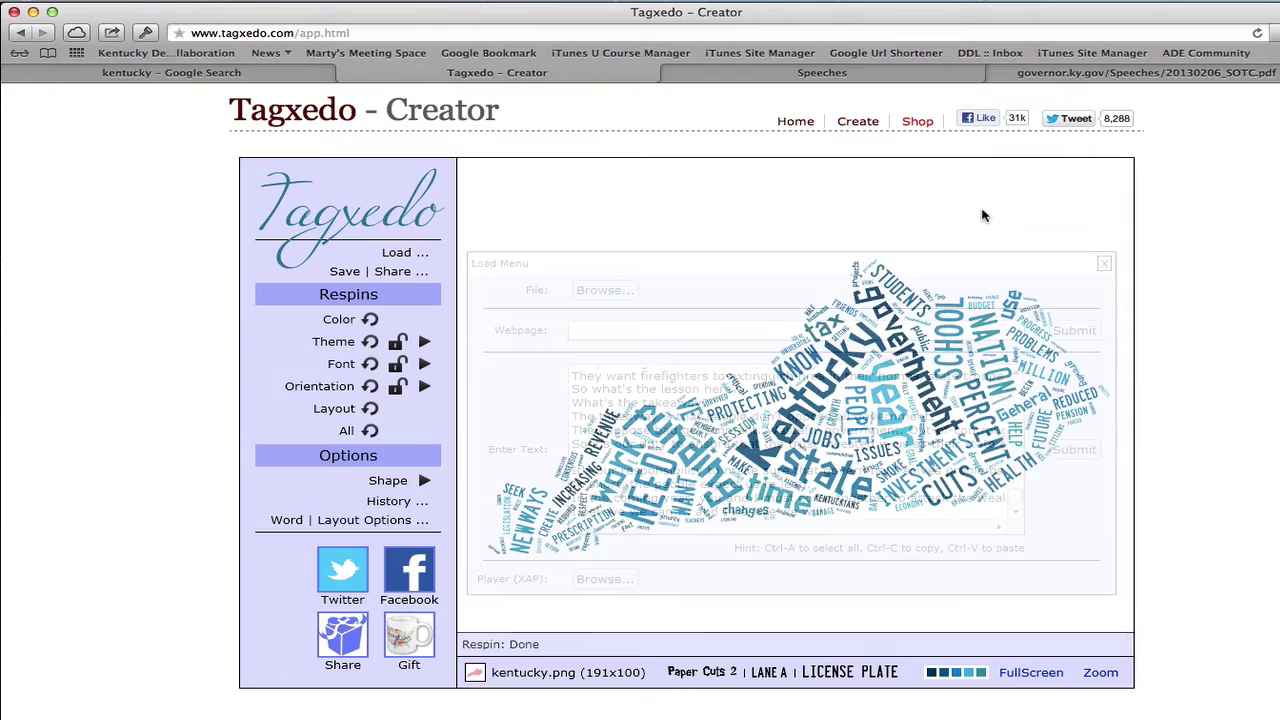
{"action": "key", "text": "ctrl+Up"}
{"action": "left_click", "coordinate": [430, 150]}
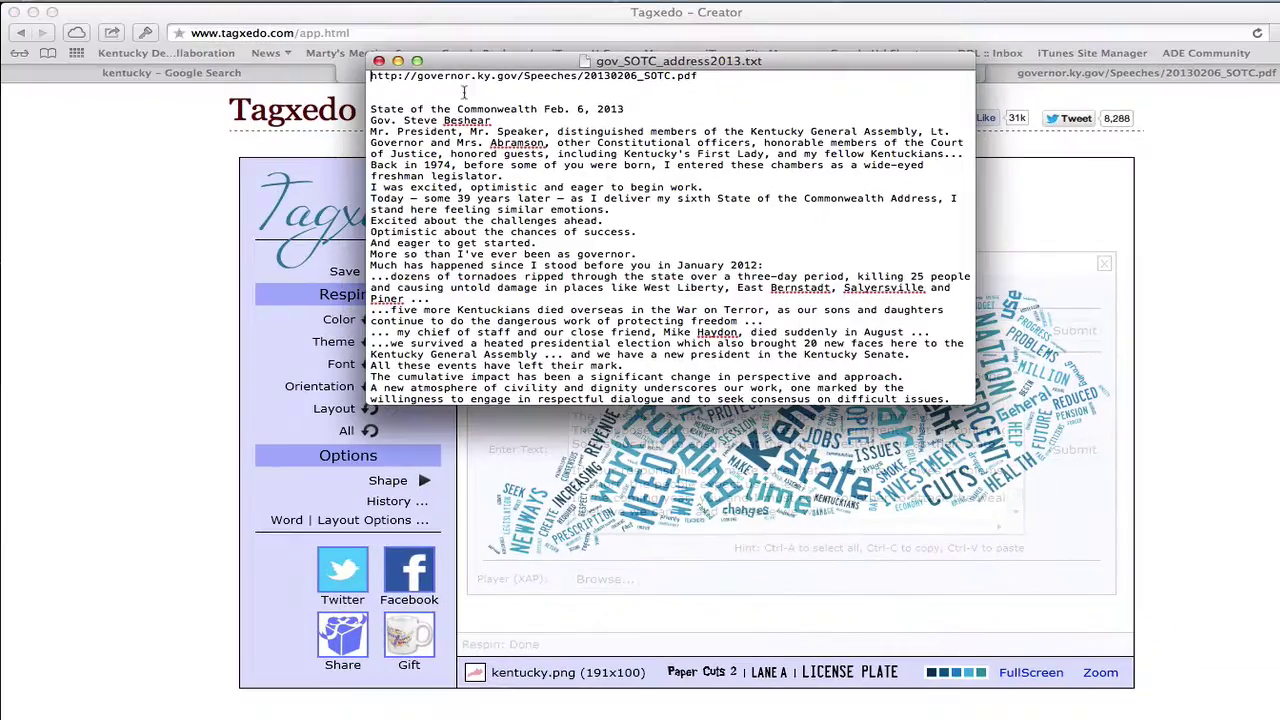
- Copy all of gov_SOTC_address2013.txt in TextEdit, then go back to Tagxedo's load panel
{"action": "left_click_drag", "start_coordinate": [515, 63], "coordinate": [518, 115]}
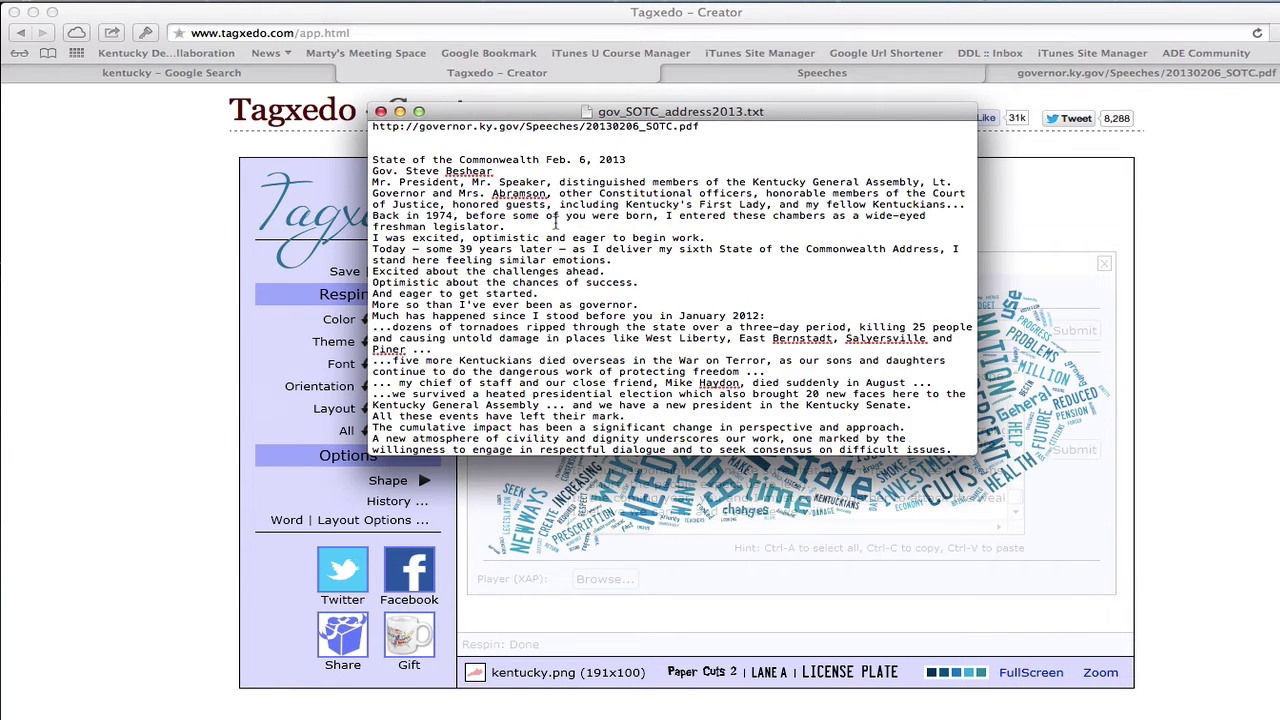
{"action": "key", "text": "super+a"}
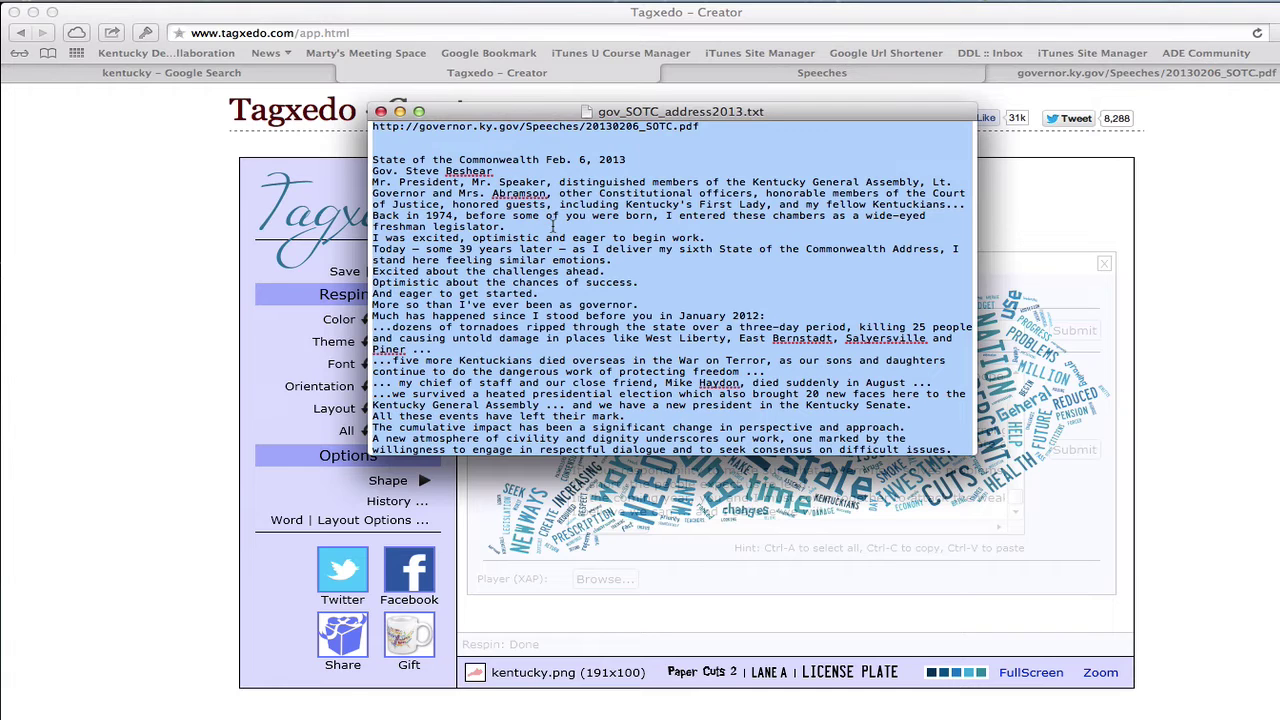
{"action": "right_click", "coordinate": [554, 226]}
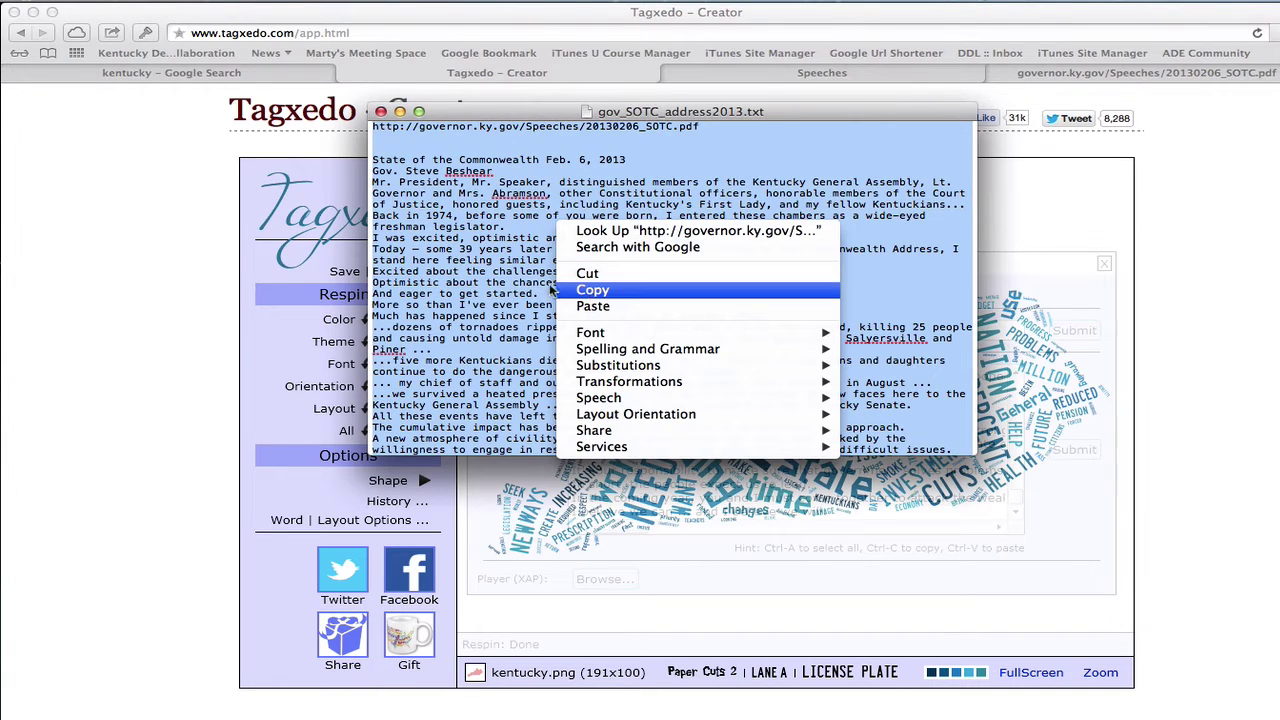
{"action": "left_click", "coordinate": [592, 290]}
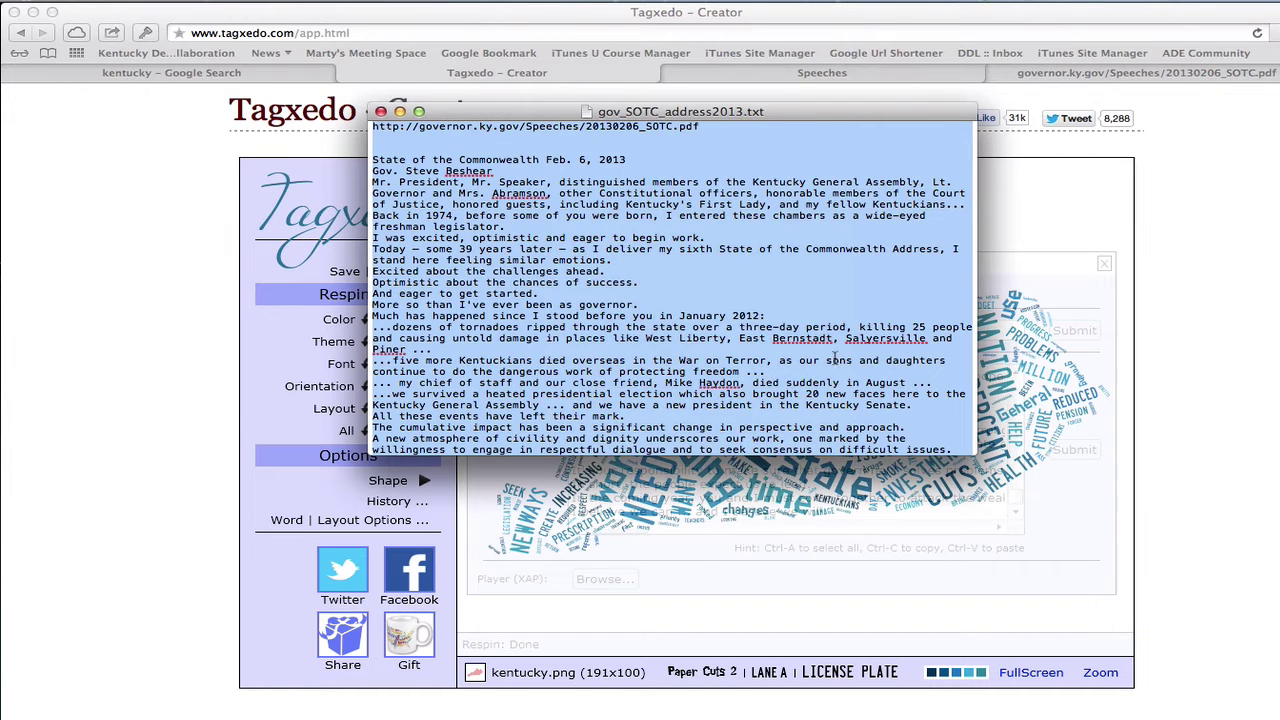
{"action": "left_click", "coordinate": [1121, 461]}
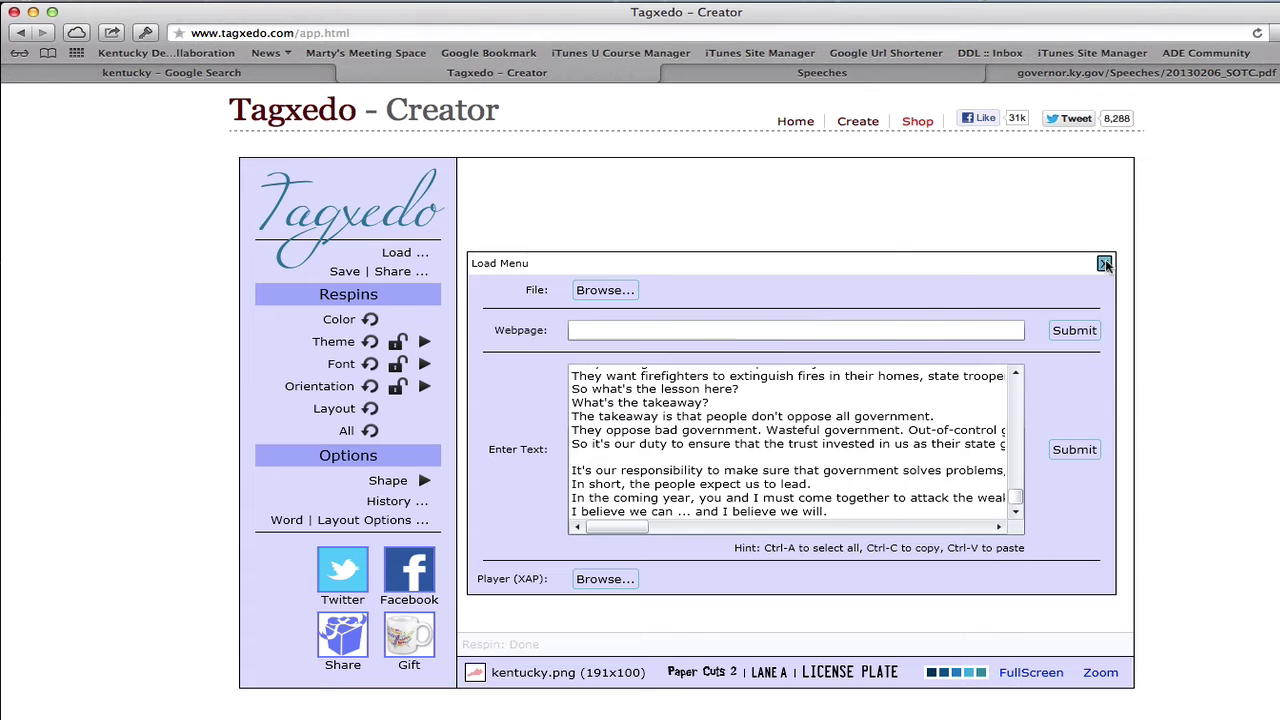
{"action": "left_click", "coordinate": [1105, 262]}
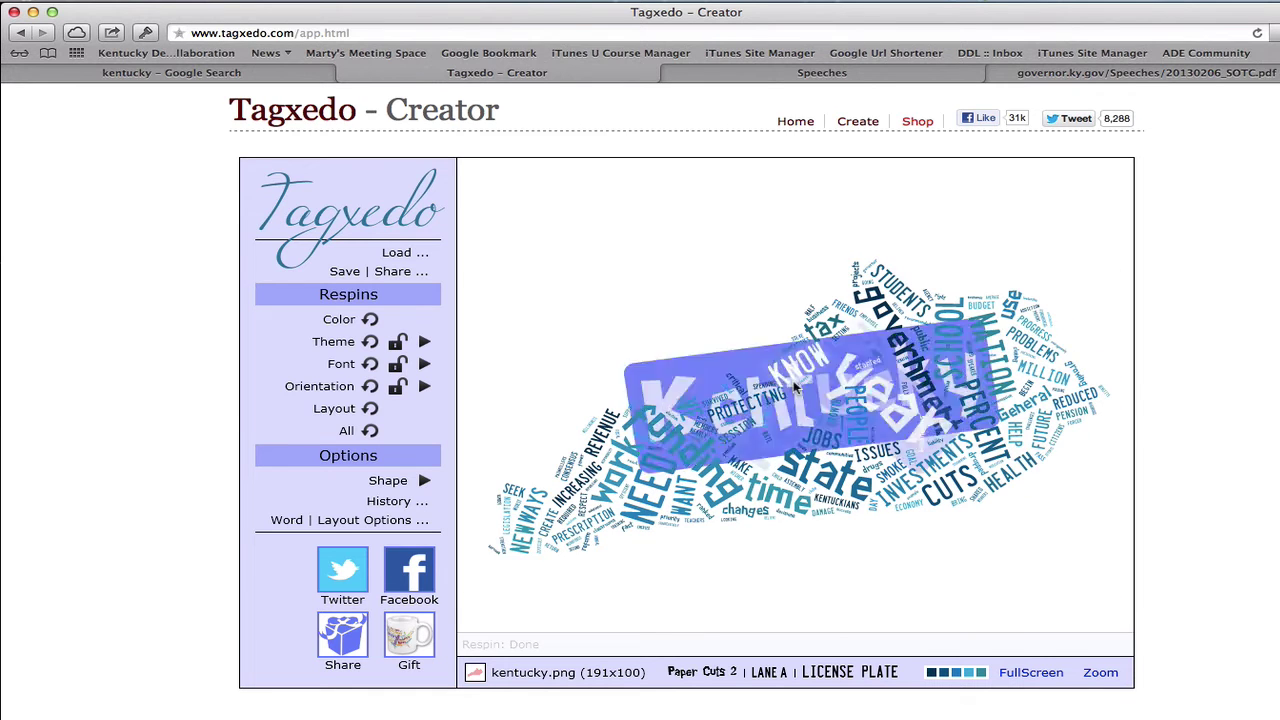